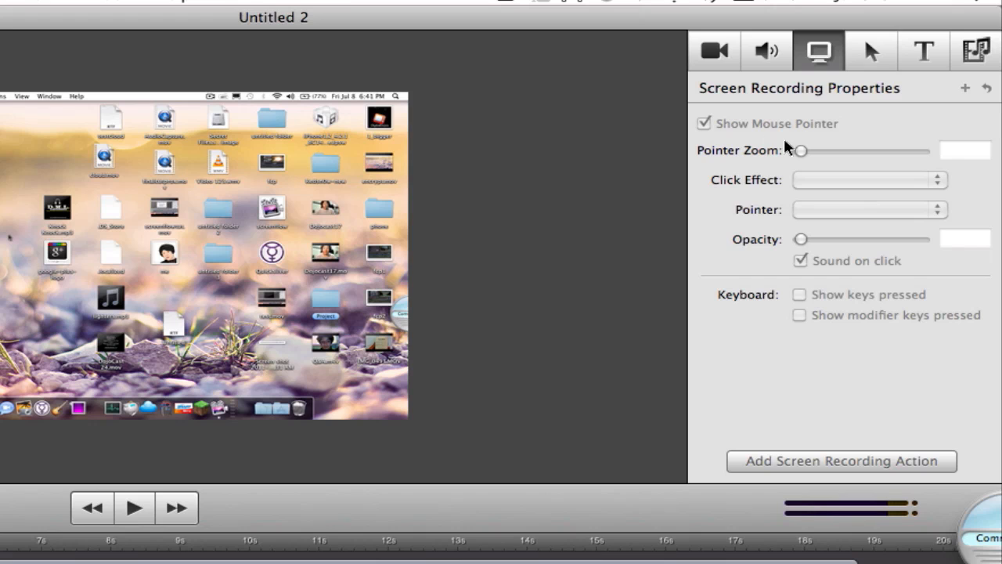
pyautogui.click(852, 54)
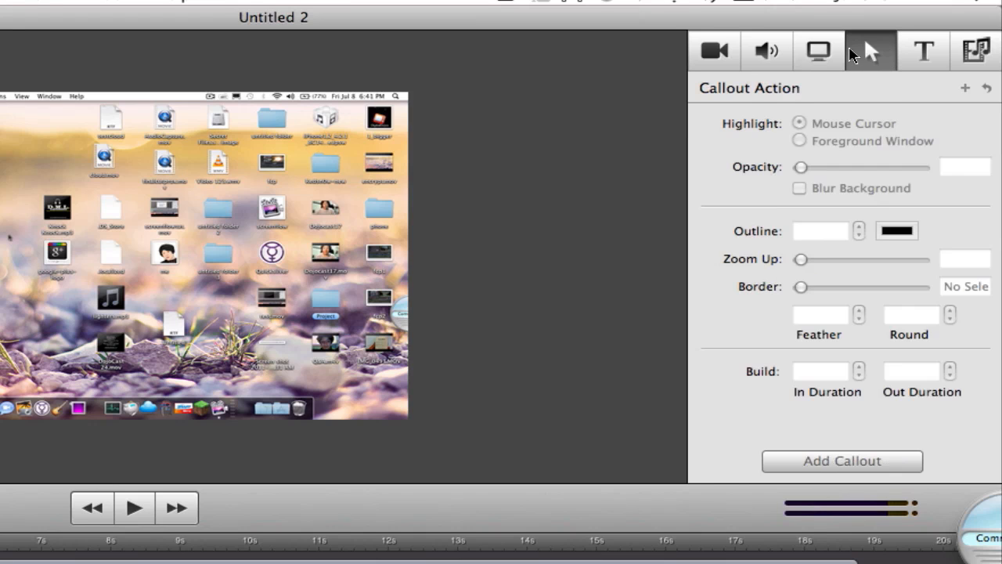
pyautogui.click(840, 55)
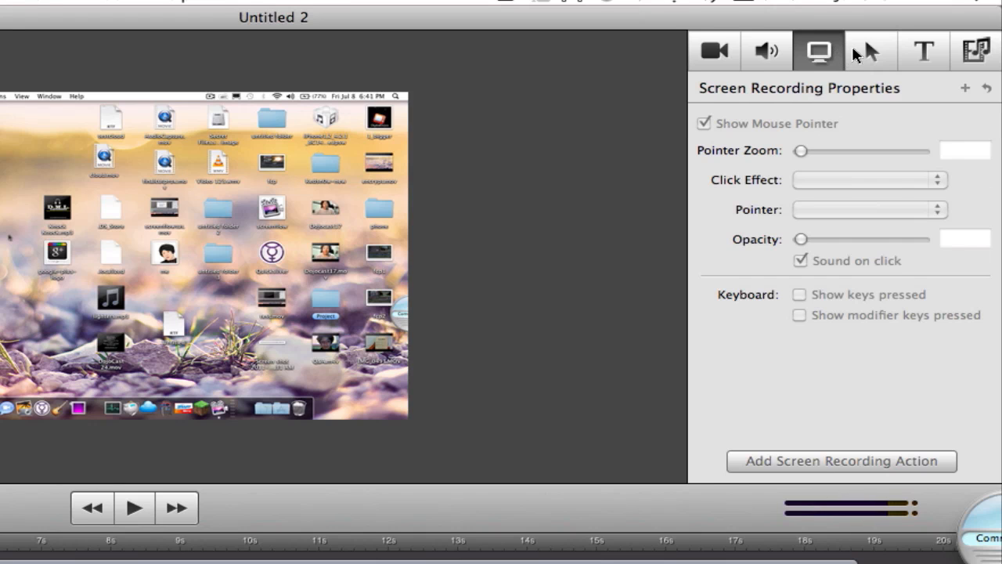
pyautogui.click(854, 53)
pyautogui.click(822, 52)
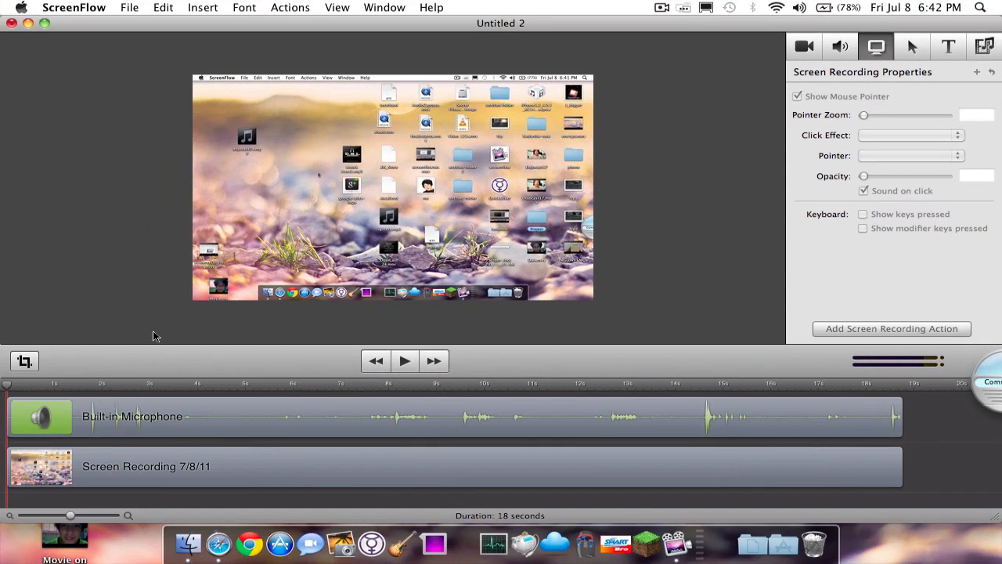
# - Select the screen recording clip, raise its pointer zoom to 500%, and check the pointer at about 8 s
pyautogui.click(227, 396)
pyautogui.click(196, 456)
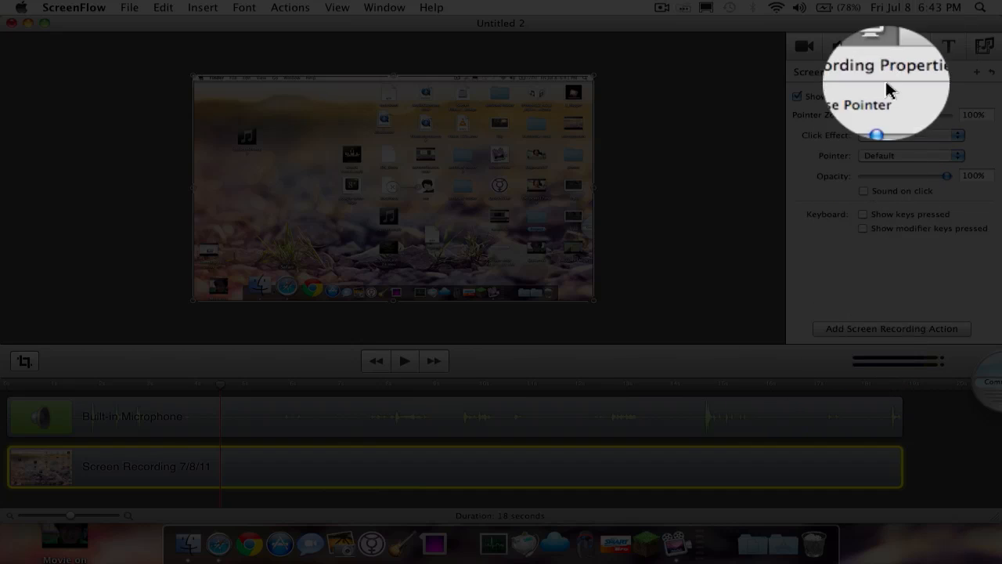
pyautogui.moveTo(884, 115); pyautogui.dragTo(985, 119)
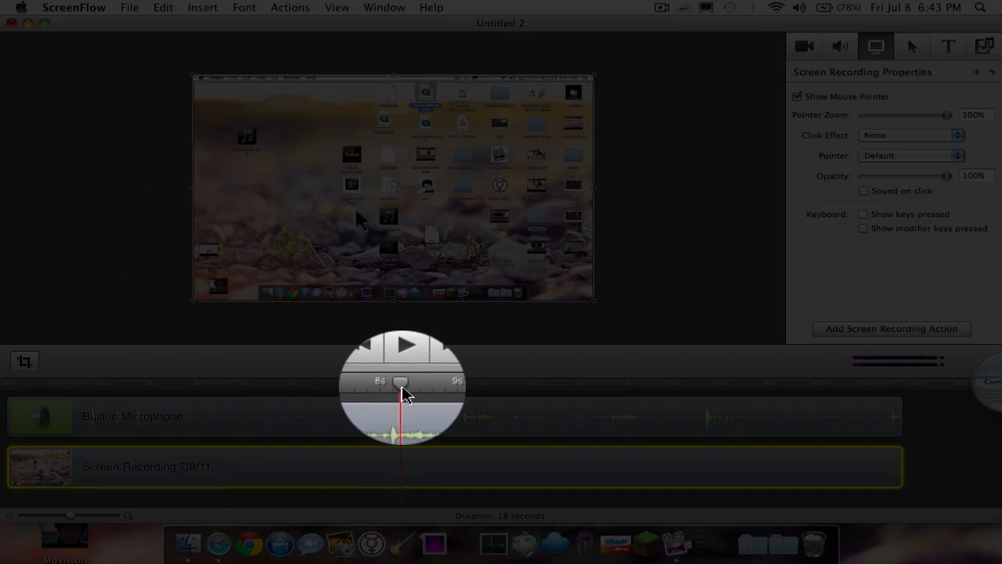
pyautogui.moveTo(220, 386); pyautogui.dragTo(391, 387)
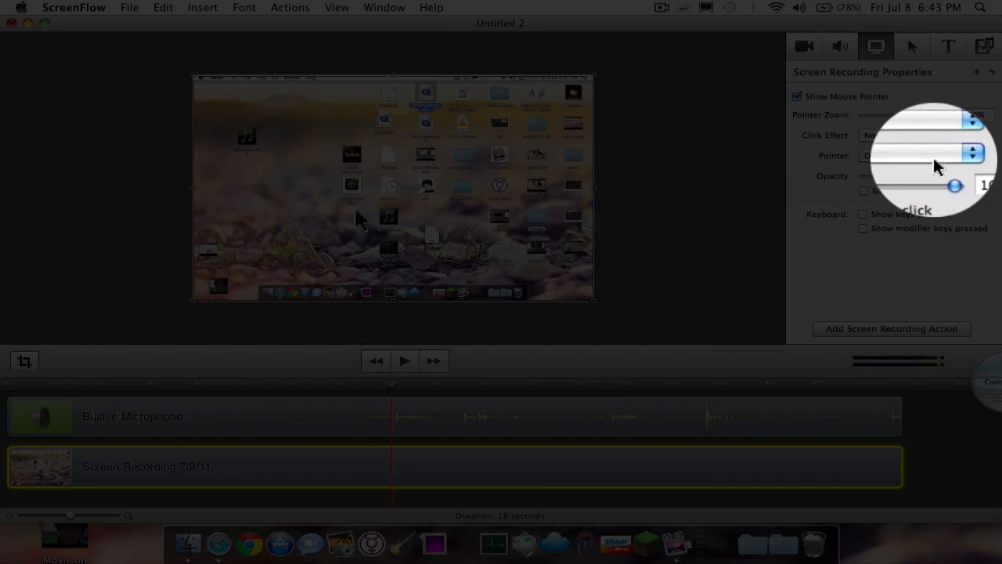
pyautogui.moveTo(947, 116); pyautogui.dragTo(942, 116)
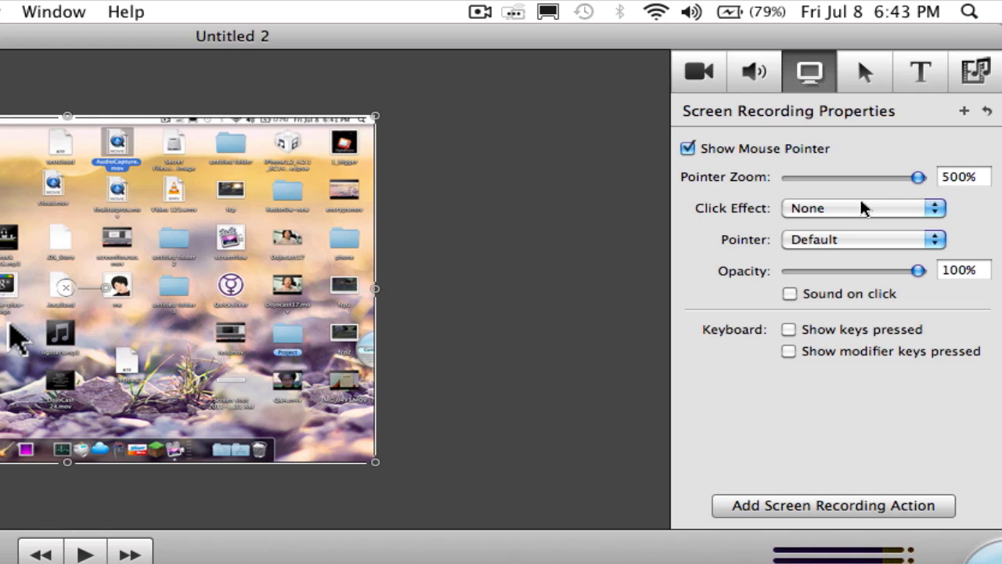
# - Set the screen recording clip's click effect to Radar
pyautogui.click(843, 213)
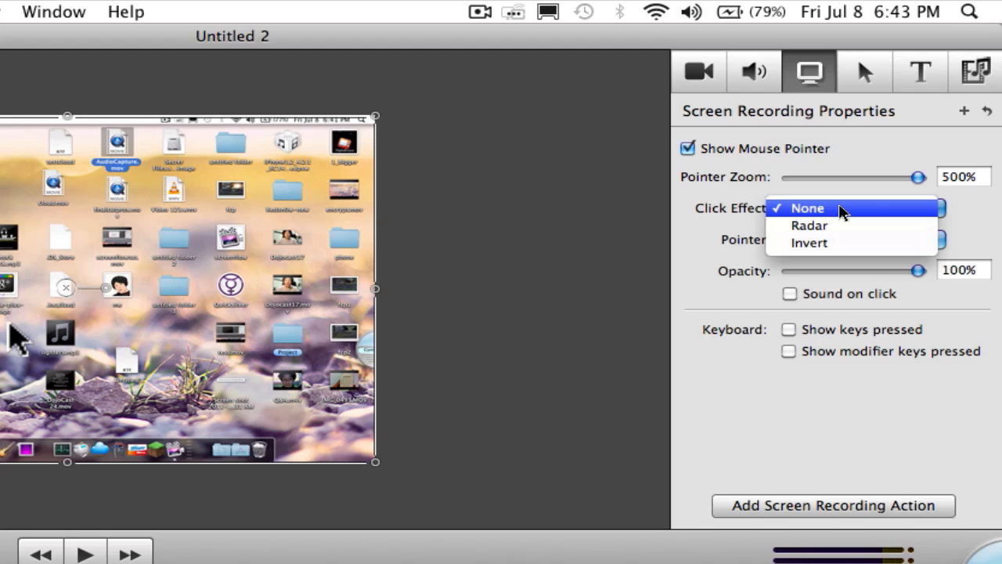
pyautogui.click(836, 227)
pyautogui.click(837, 210)
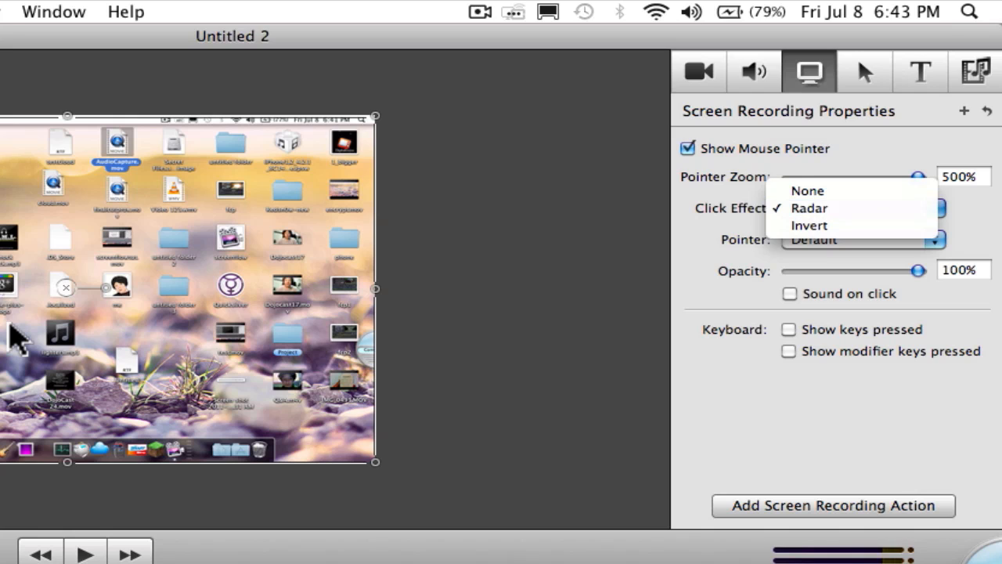
pyautogui.press('Escape')
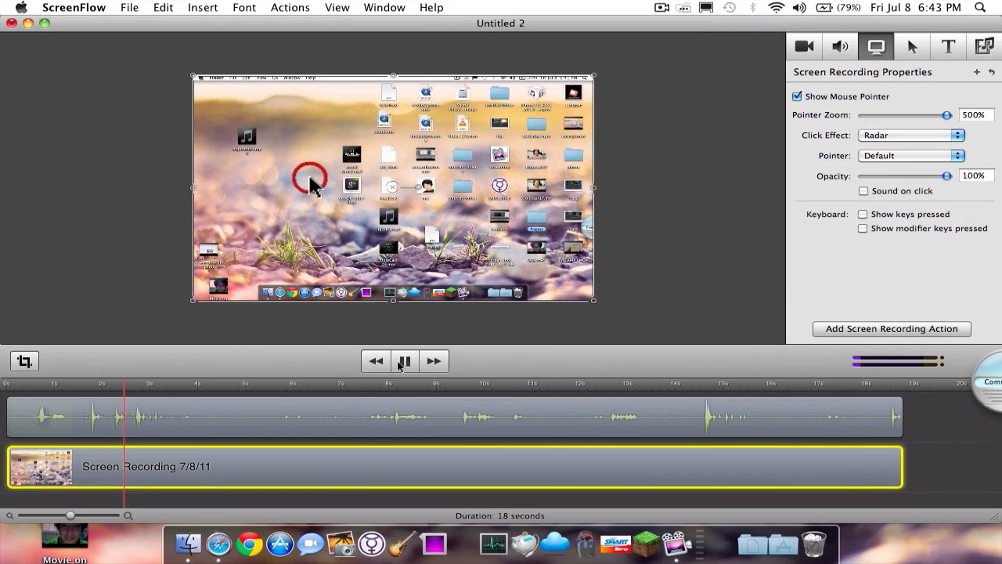
# - Change the clip's click effect to Invert and play back the recorded clicks to preview it
pyautogui.click(881, 136)
pyautogui.click(883, 148)
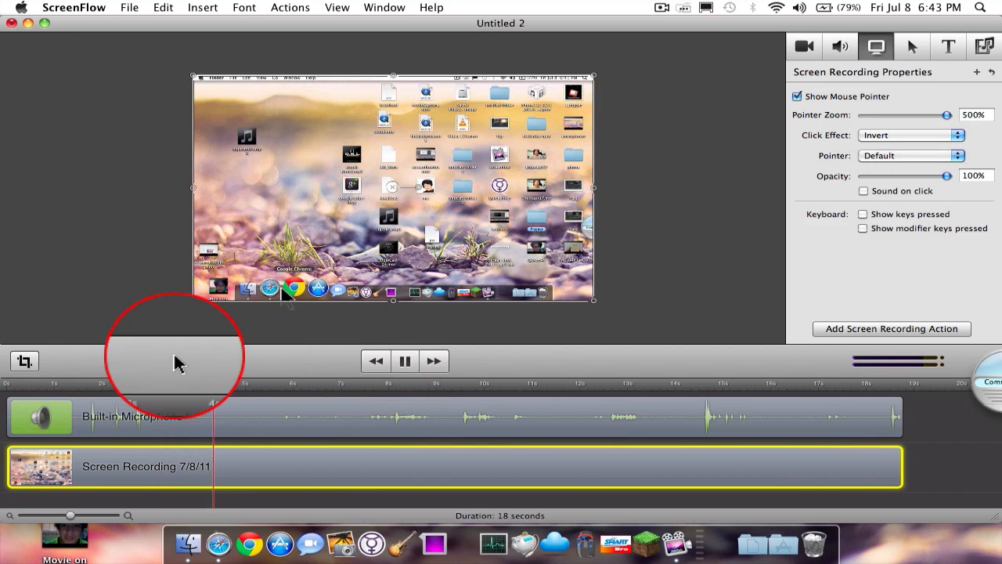
pyautogui.click(106, 394)
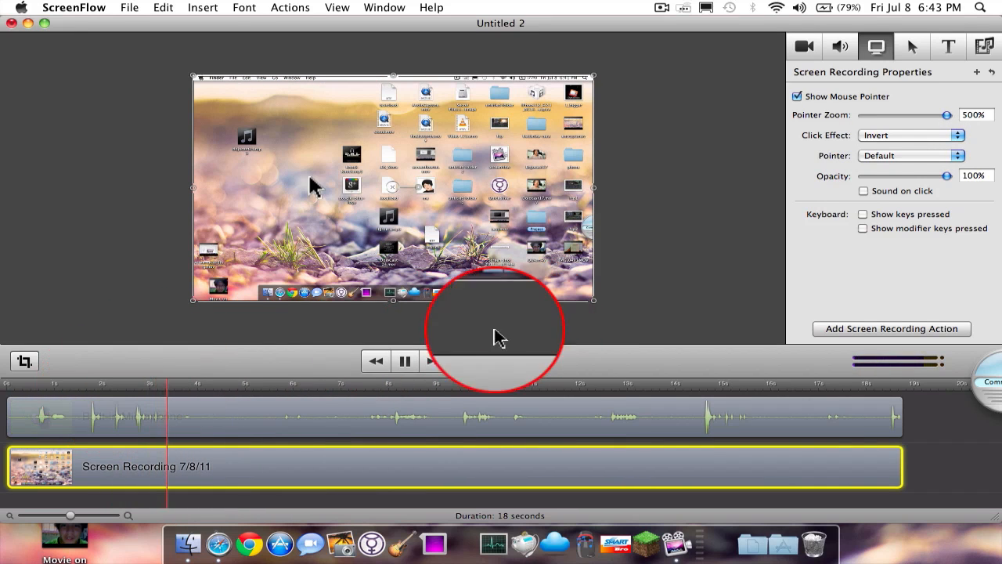
pyautogui.click(400, 355)
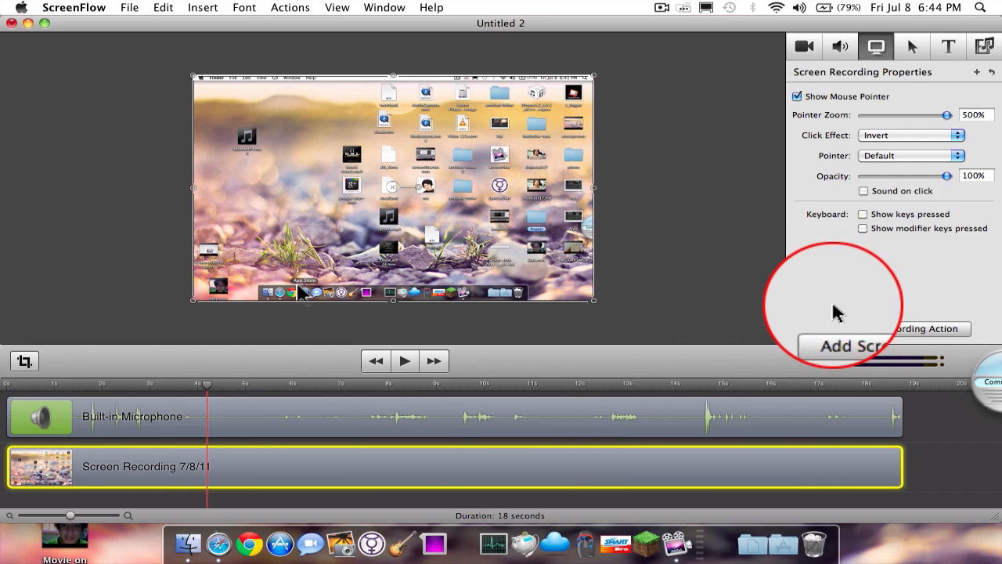
# - Reset the screen recording clip's pointer zoom to 100% and its click effect to None
pyautogui.click(282, 397)
pyautogui.click(282, 393)
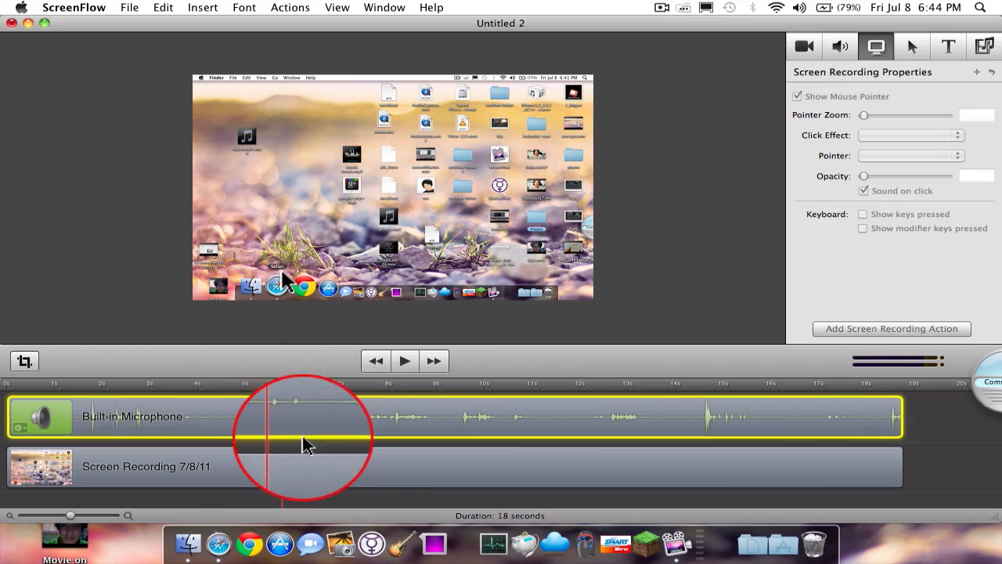
pyautogui.click(311, 459)
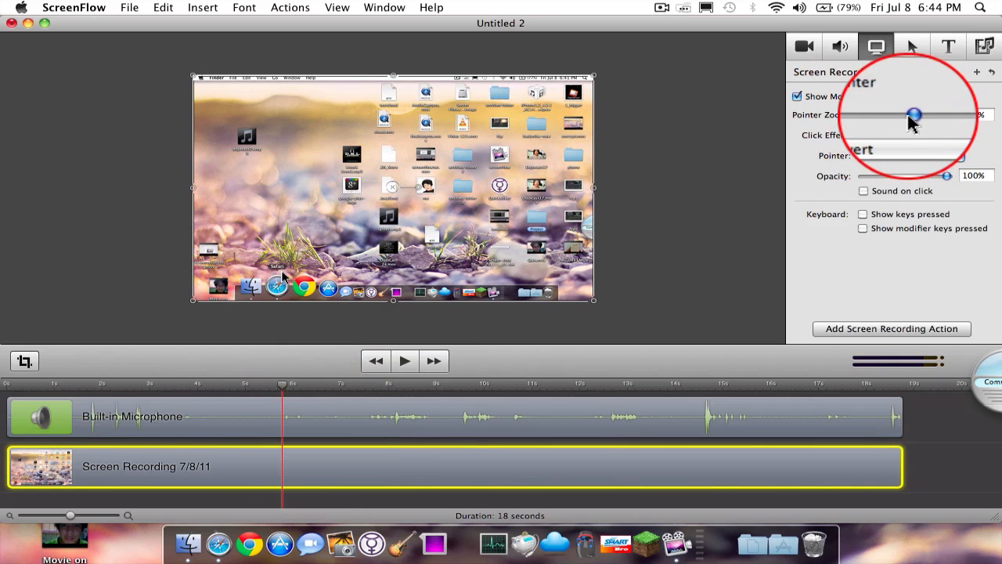
pyautogui.click(946, 117)
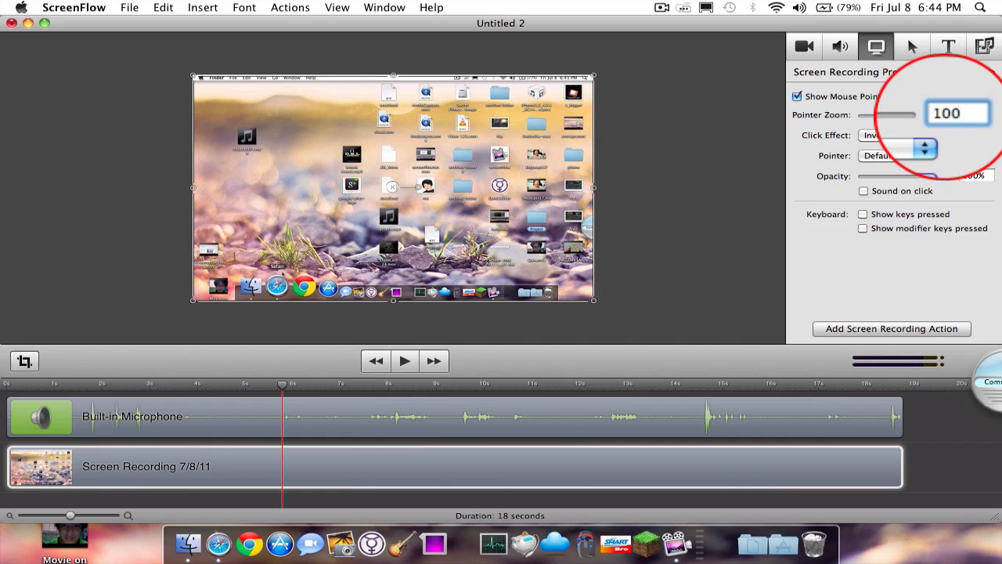
pyautogui.write('100')
pyautogui.press('Return')
pyautogui.click(912, 137)
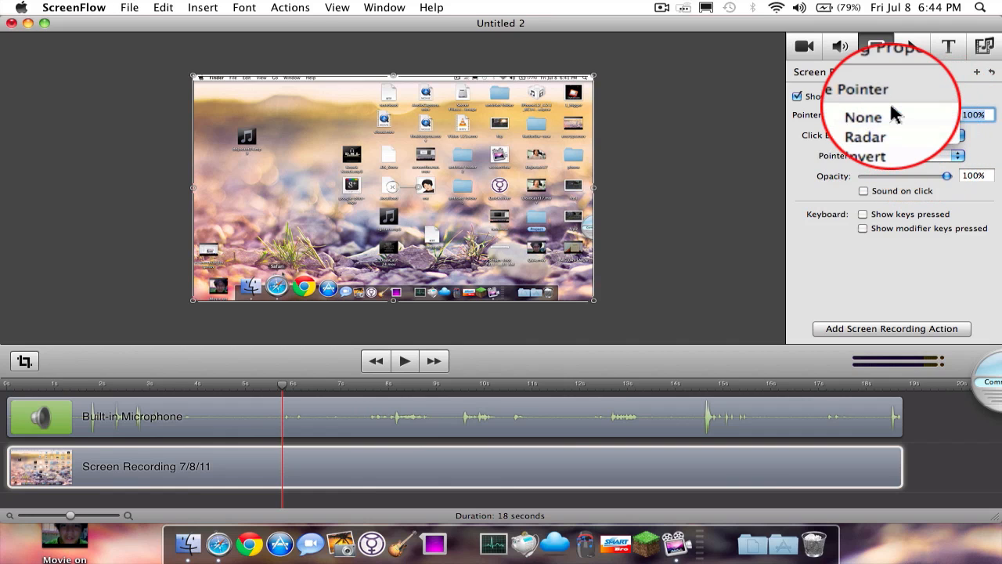
pyautogui.click(891, 117)
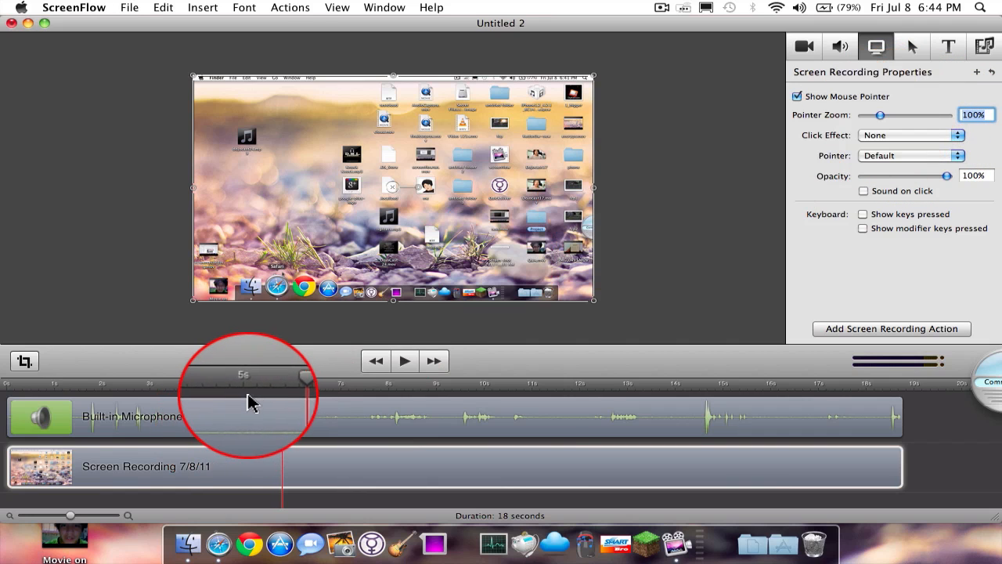
# - Create a screen recording action ending at about 3.5 s, with 500% pointer zoom and the Radar click effect
pyautogui.moveTo(190, 384); pyautogui.dragTo(78, 389)
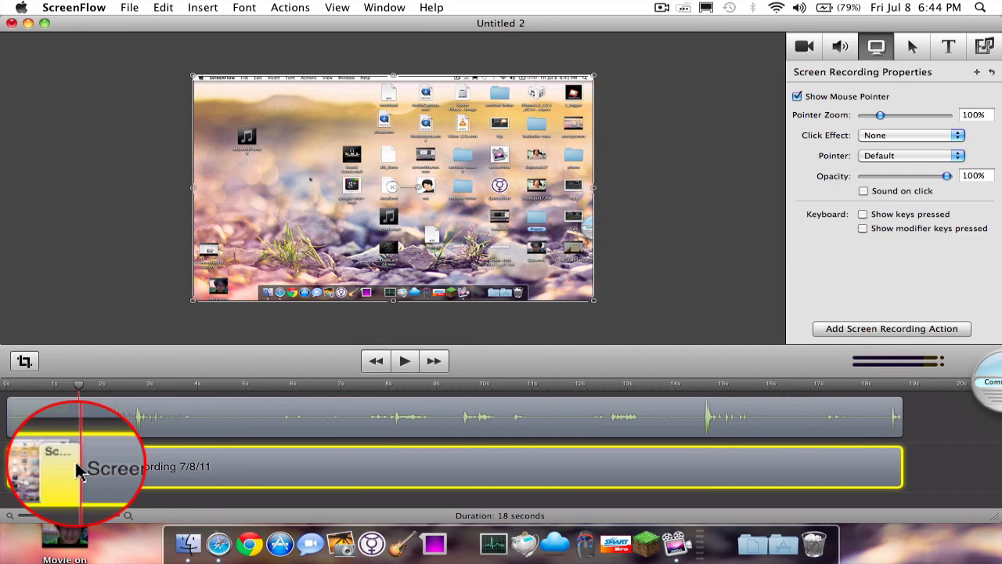
pyautogui.moveTo(77, 466); pyautogui.dragTo(170, 462)
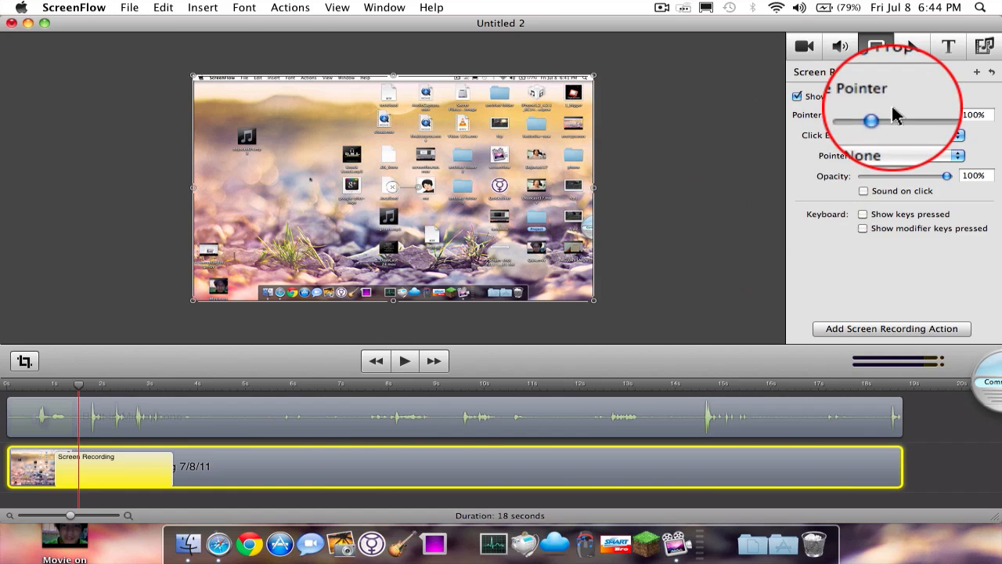
pyautogui.moveTo(875, 117); pyautogui.dragTo(949, 118)
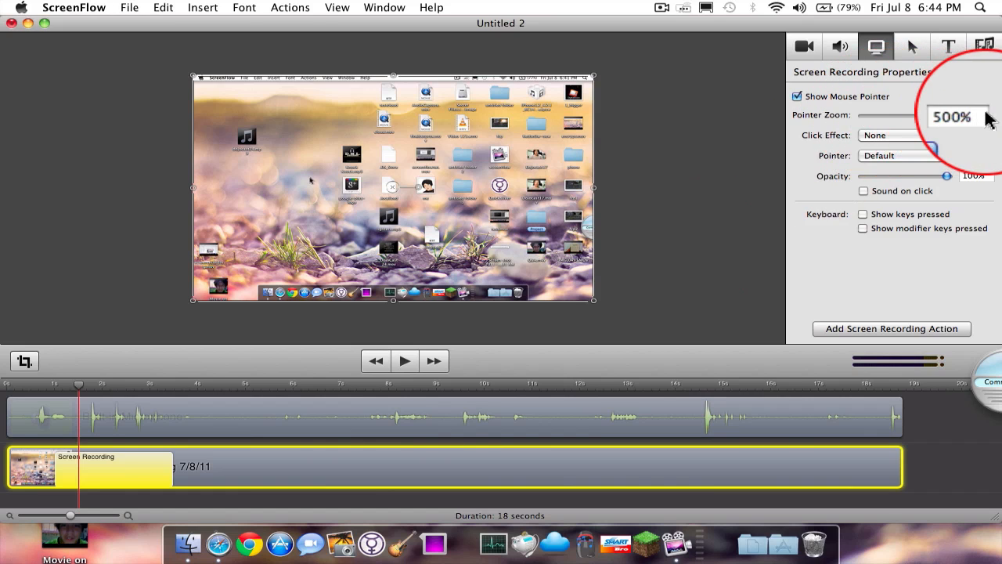
pyautogui.click(934, 139)
pyautogui.click(917, 147)
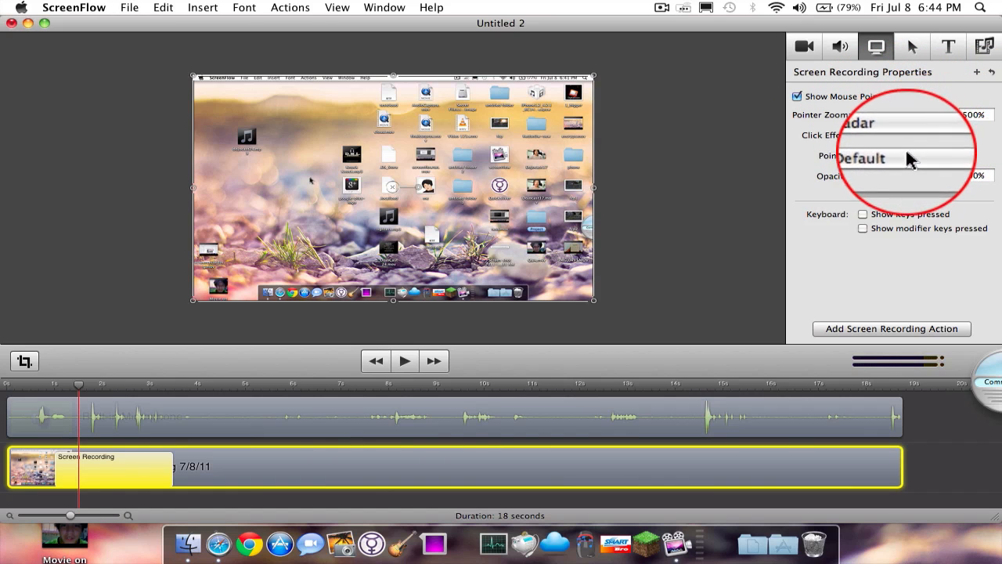
# - Try the Circle and Square pointer shapes on the action and return the pointer to Default
pyautogui.click(908, 159)
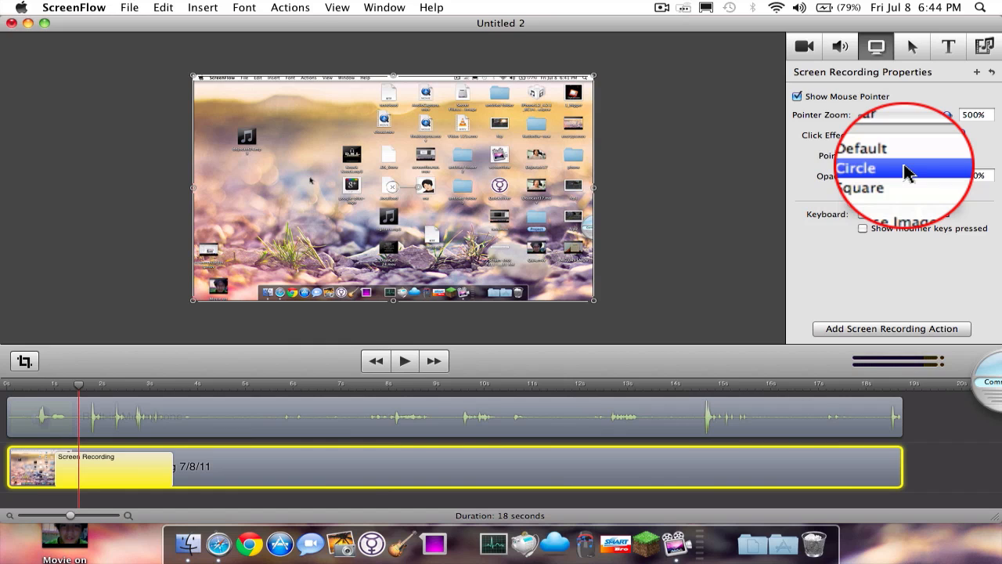
pyautogui.click(906, 170)
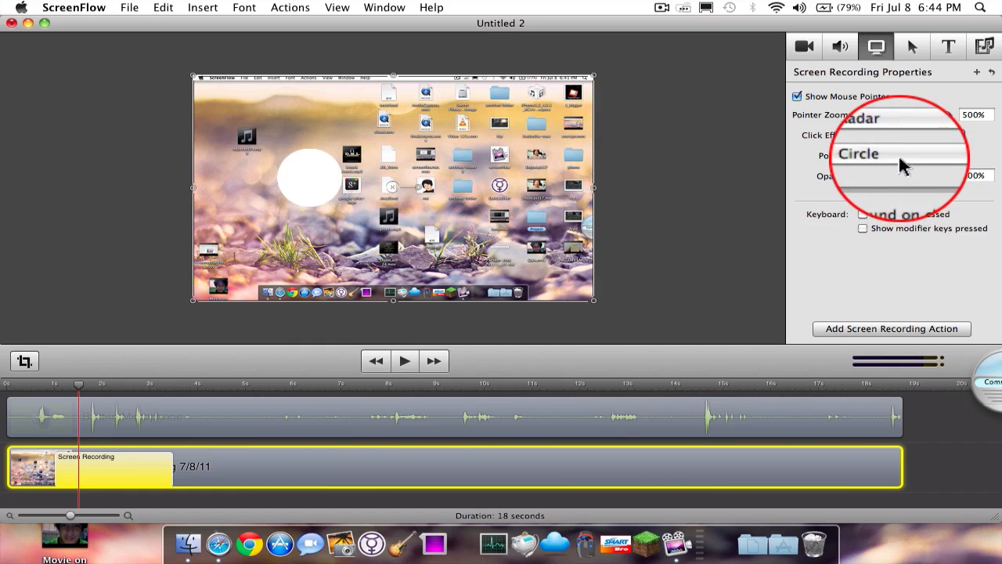
pyautogui.click(901, 164)
pyautogui.click(900, 170)
pyautogui.click(898, 156)
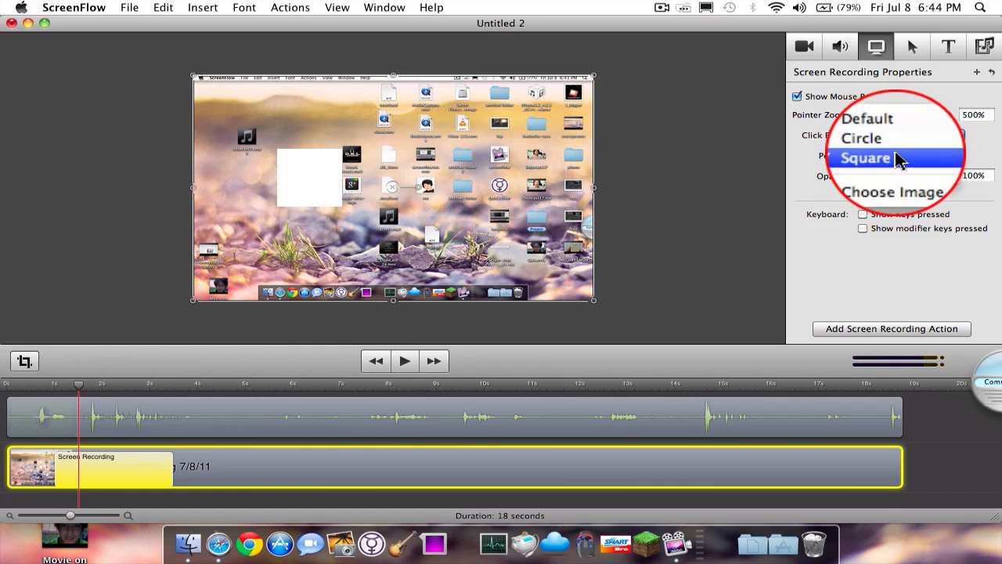
pyautogui.click(888, 132)
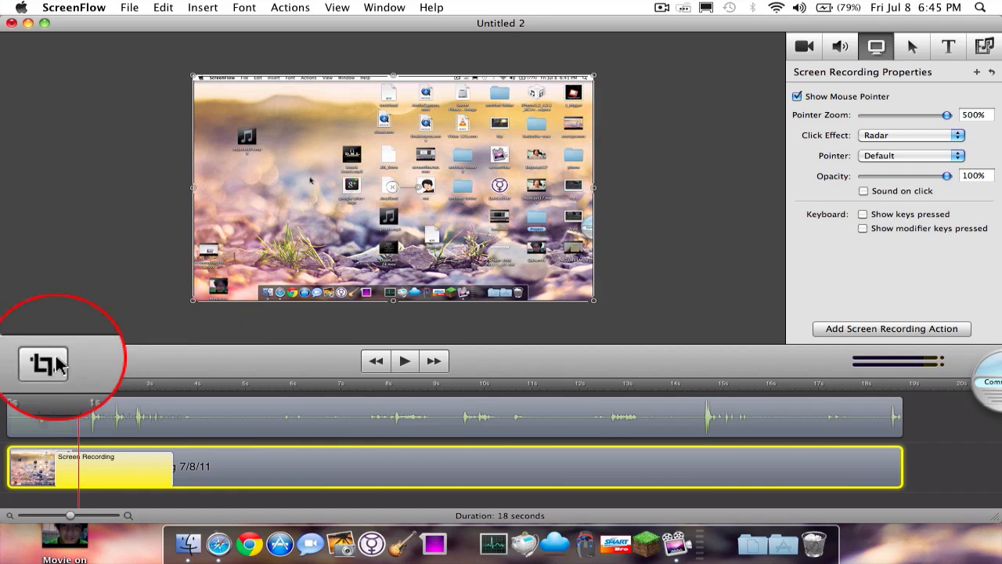
# - Play back the recording from about 1 s to preview the enlarged pointer and Radar effect
pyautogui.click(47, 384)
pyautogui.click(404, 362)
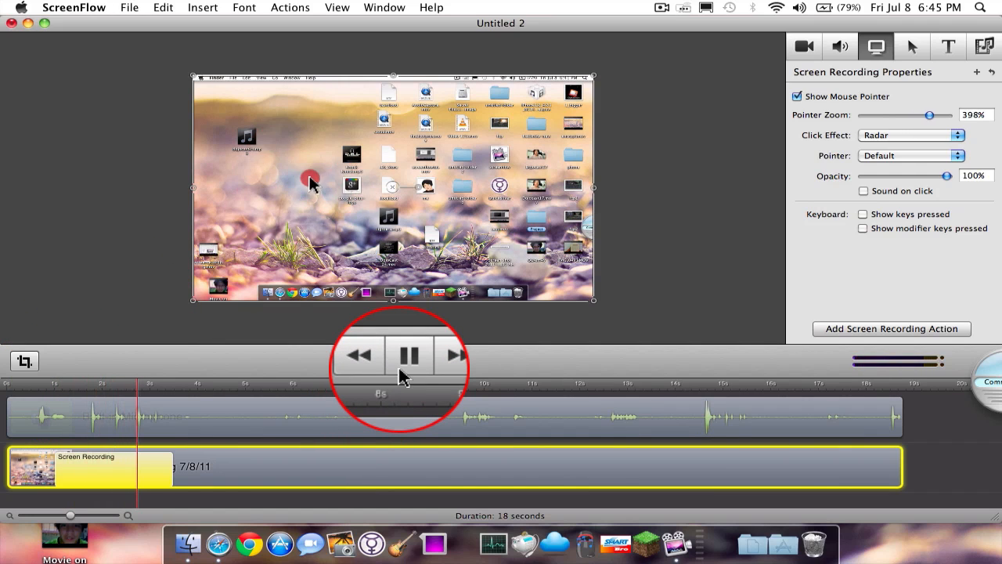
pyautogui.click(407, 359)
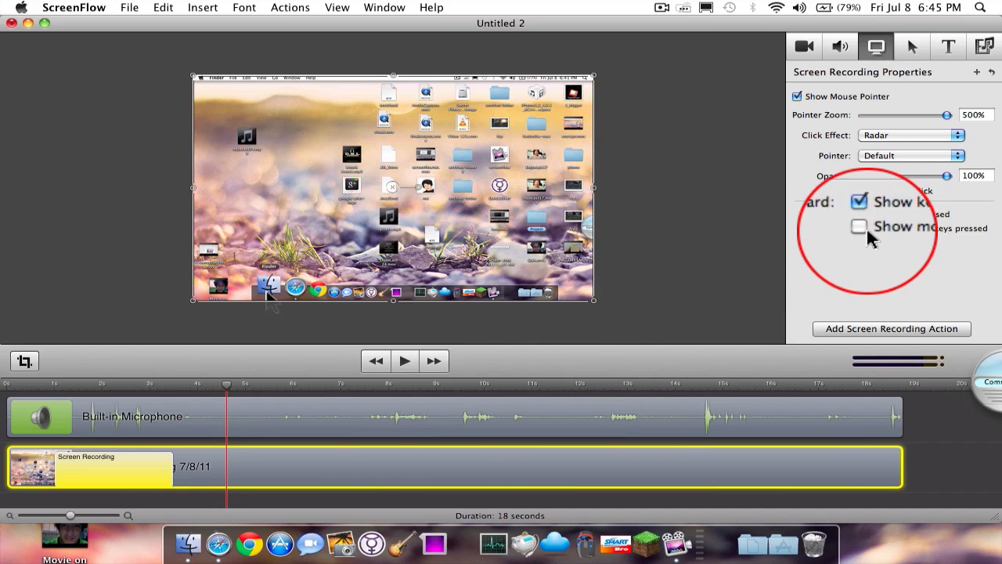
# - Try showing pressed keys and modifier keys during playback and turn both options off again
pyautogui.click(867, 230)
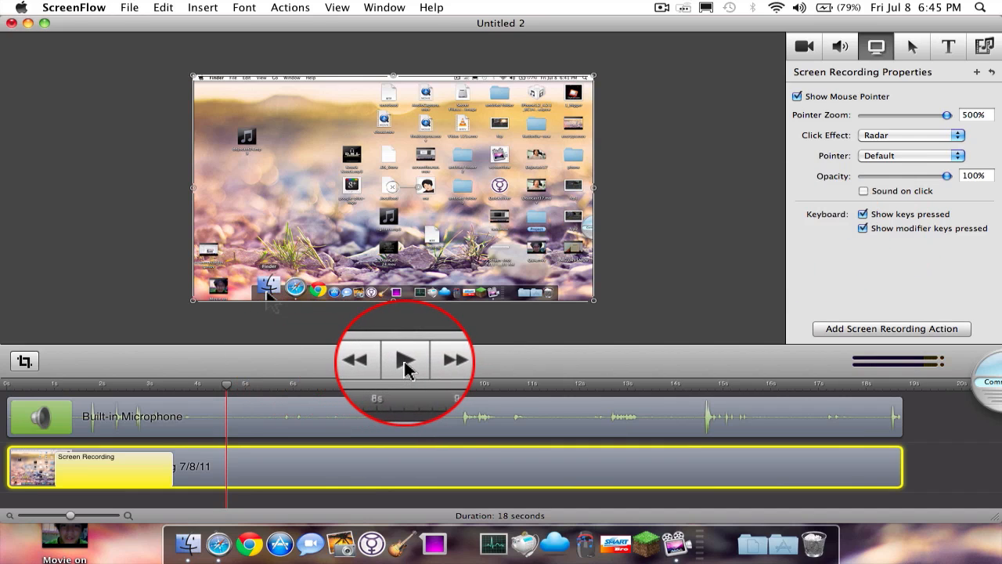
pyautogui.click(405, 367)
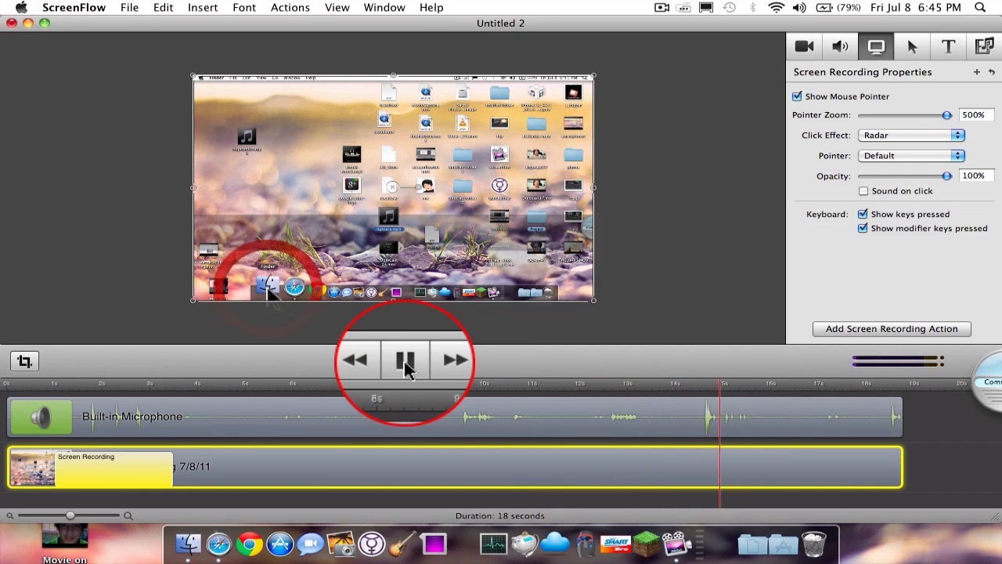
pyautogui.click(406, 364)
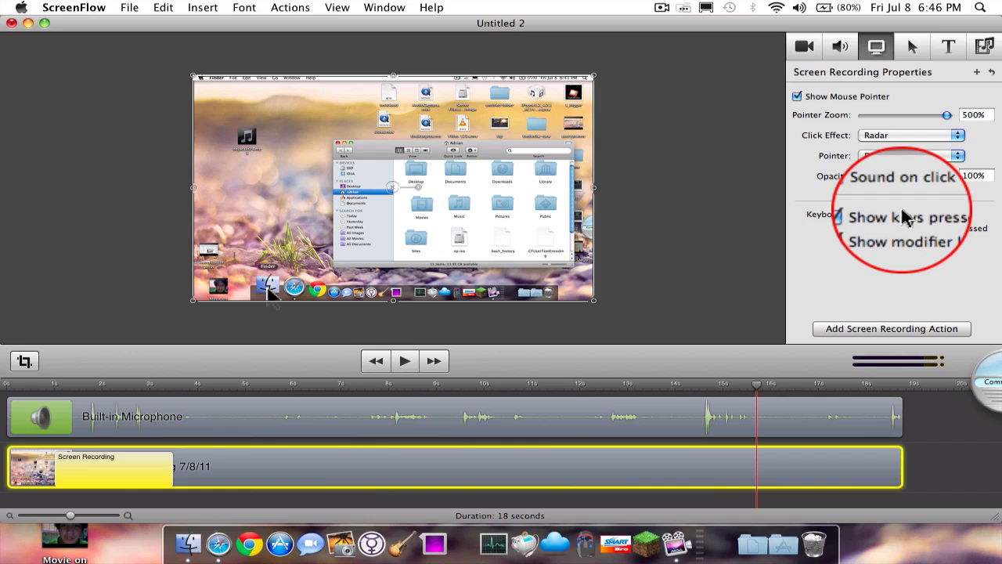
pyautogui.click(902, 212)
pyautogui.click(904, 227)
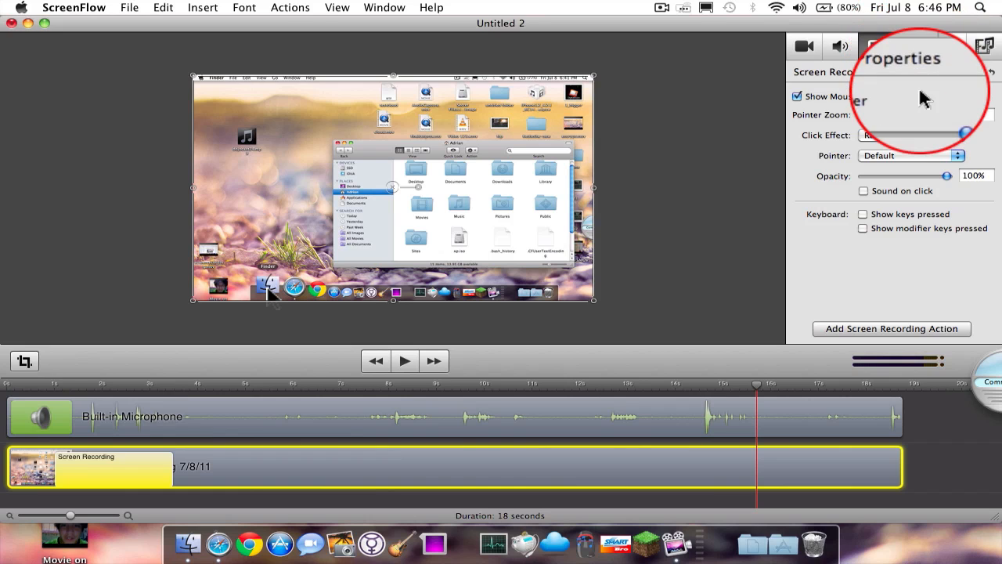
# - Add a callout action to the screen recording clip at about 6 s
pyautogui.click(913, 61)
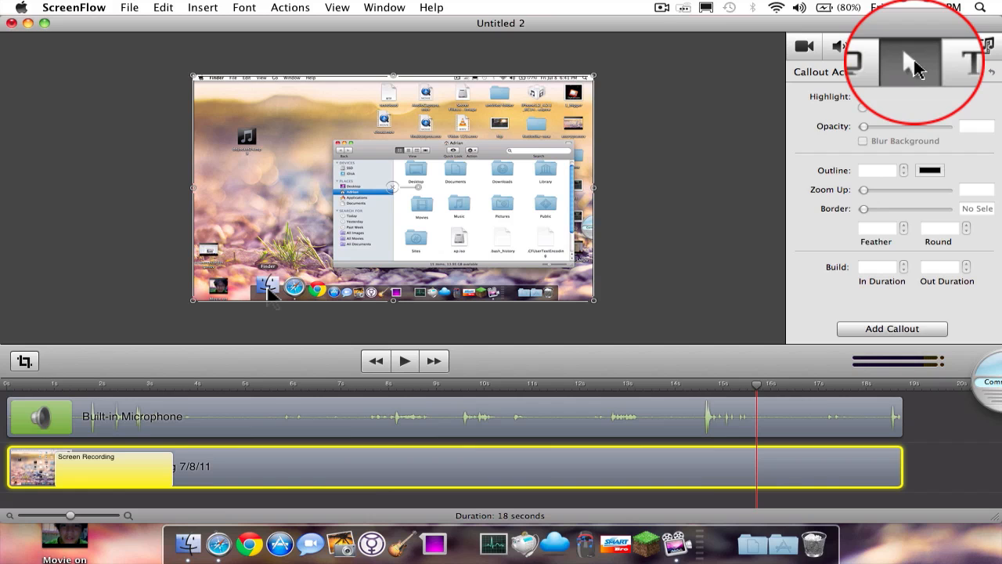
pyautogui.click(423, 407)
pyautogui.click(415, 467)
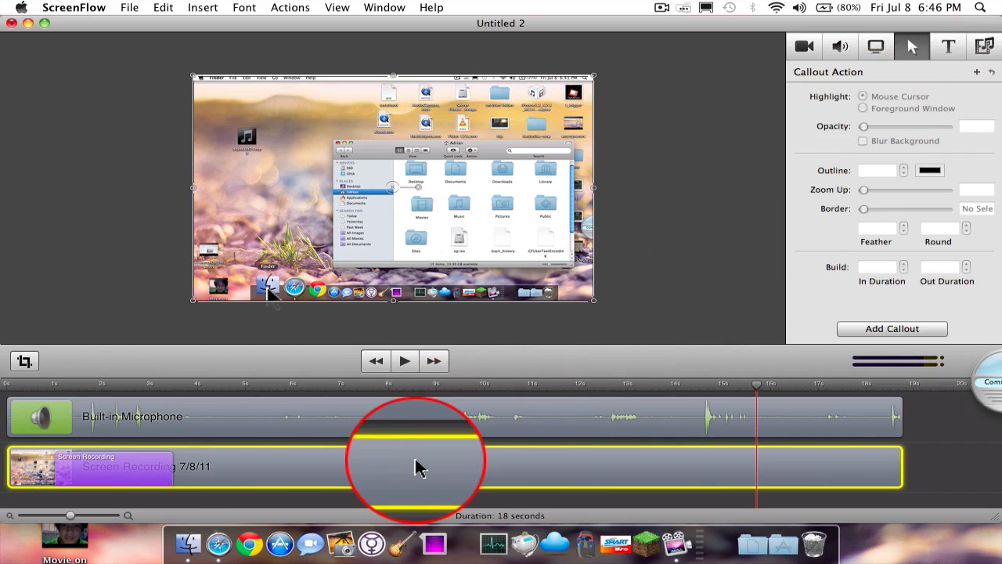
pyautogui.click(296, 386)
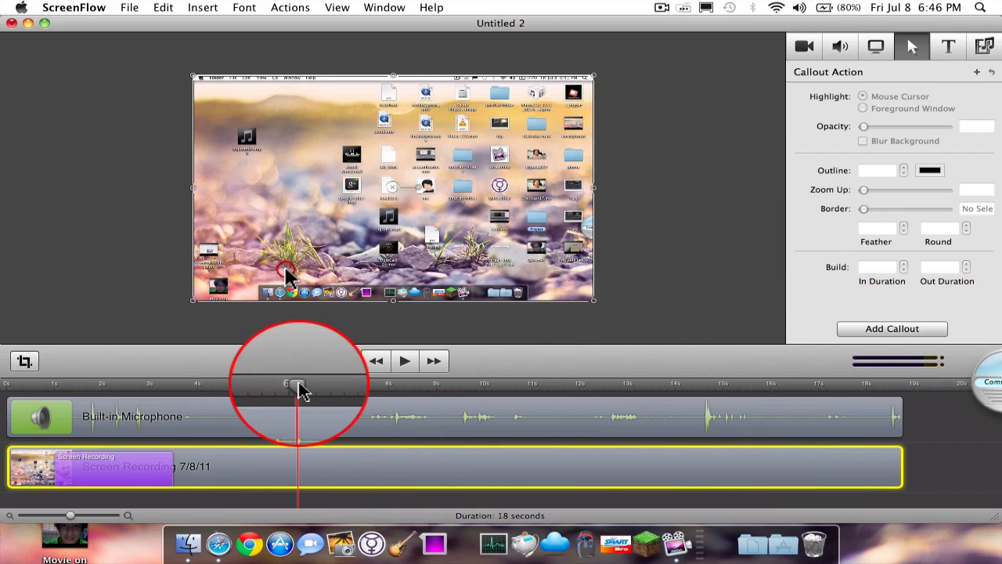
pyautogui.click(920, 337)
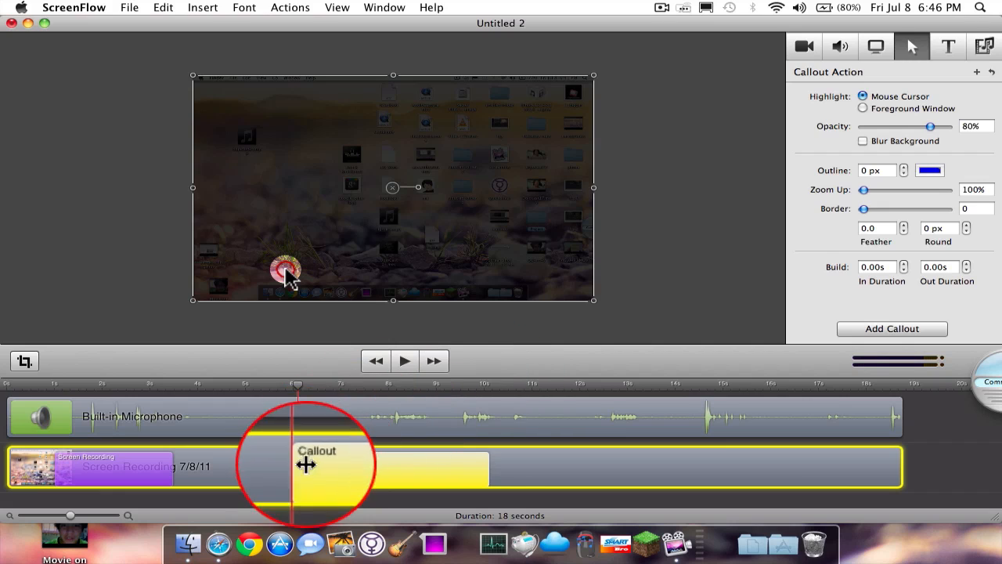
# - Shift the timeline actions along the clip so the callout spans about 13.4 s to 17.8 s
pyautogui.moveTo(305, 464); pyautogui.dragTo(228, 463)
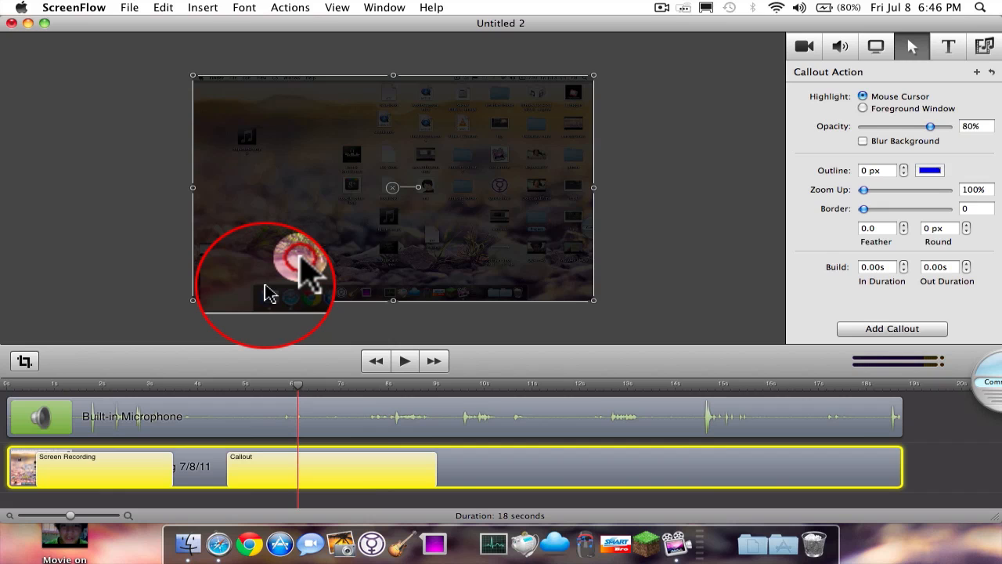
pyautogui.click(415, 385)
pyautogui.moveTo(415, 386); pyautogui.dragTo(765, 395)
pyautogui.moveTo(275, 454); pyautogui.dragTo(101, 456)
pyautogui.click(254, 468)
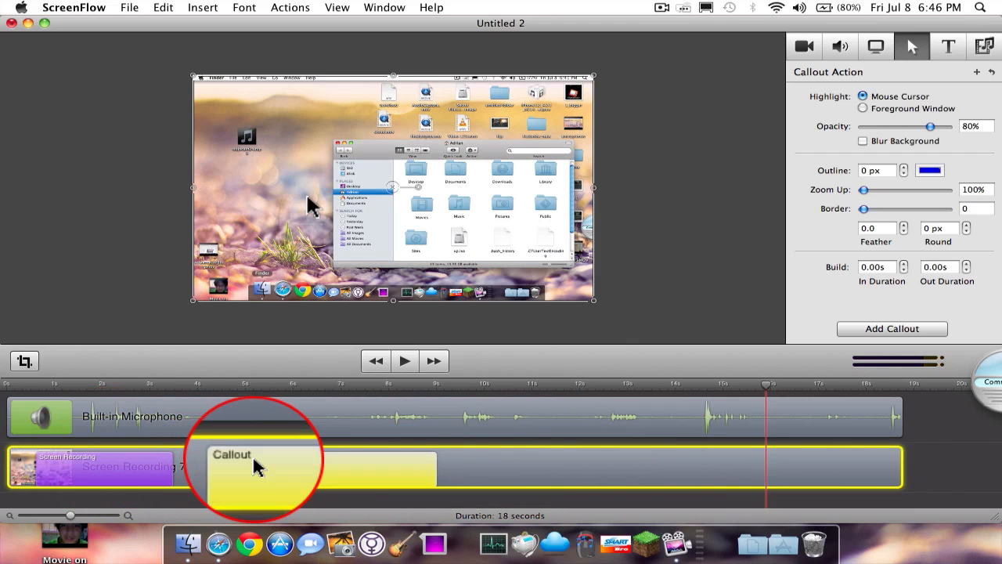
pyautogui.moveTo(254, 467); pyautogui.dragTo(712, 456)
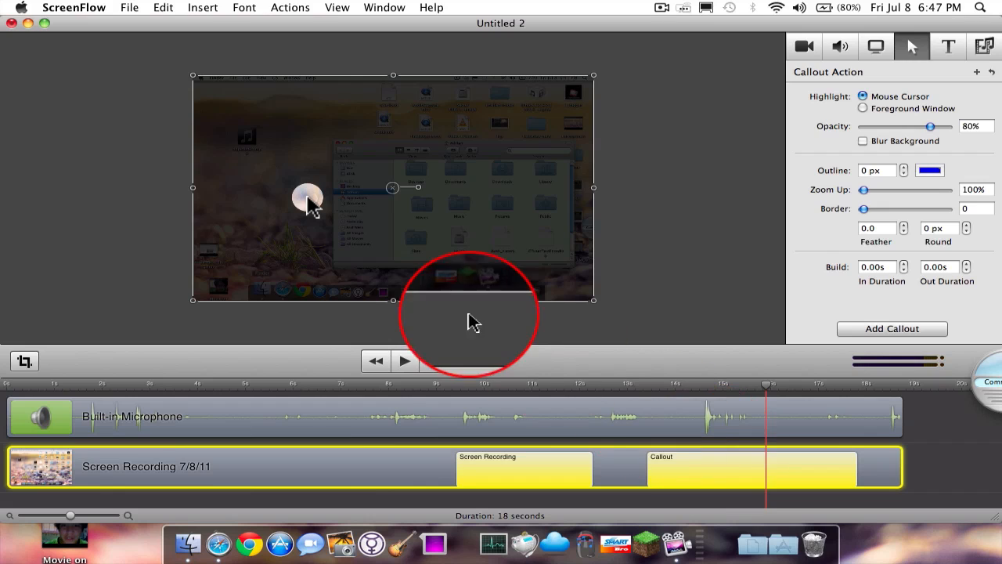
# - Make the callout highlight the Foreground Window at 100% opacity and play it back from about 13 s
pyautogui.click(863, 108)
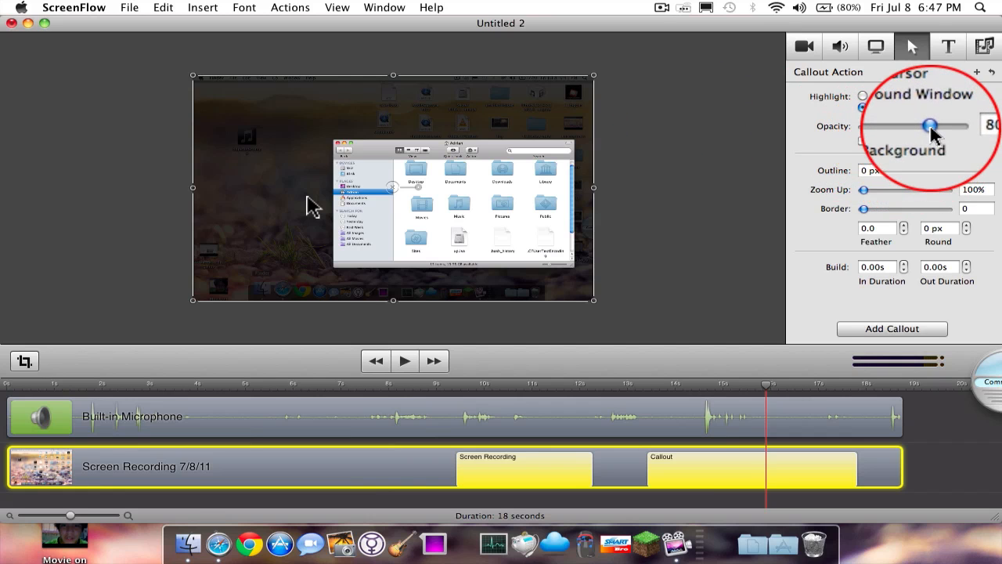
pyautogui.moveTo(932, 133); pyautogui.dragTo(1000, 138)
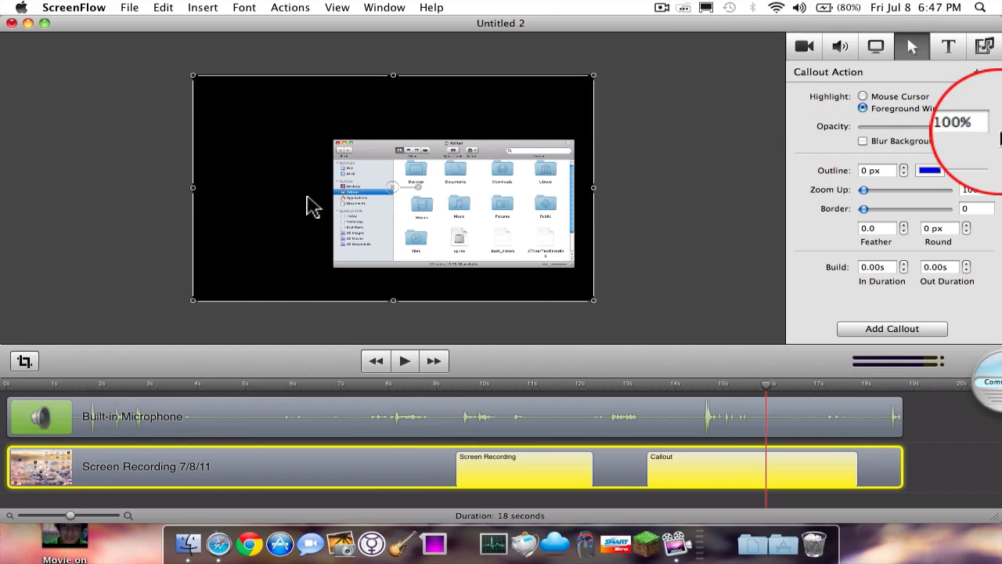
pyautogui.click(635, 388)
pyautogui.click(404, 360)
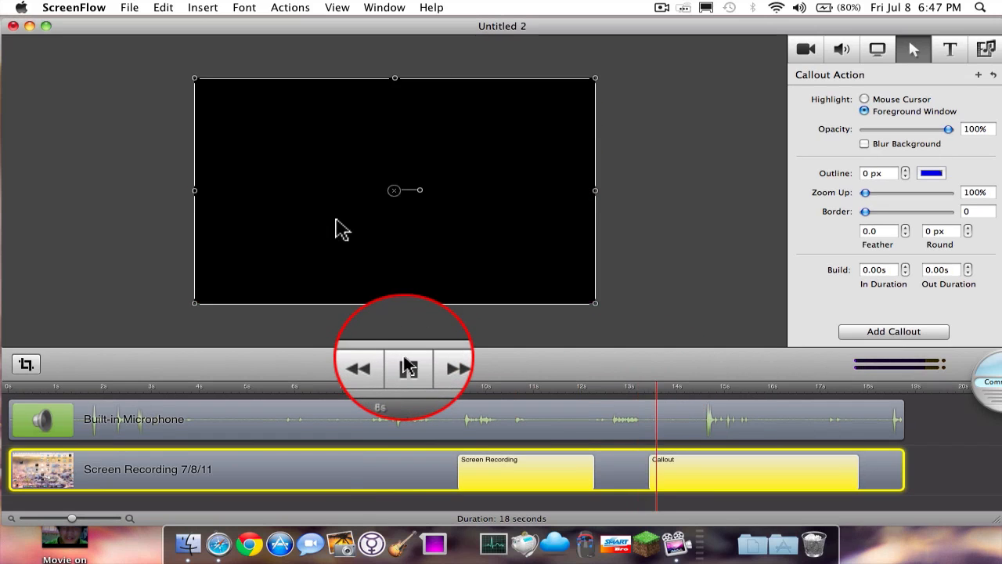
pyautogui.click(407, 364)
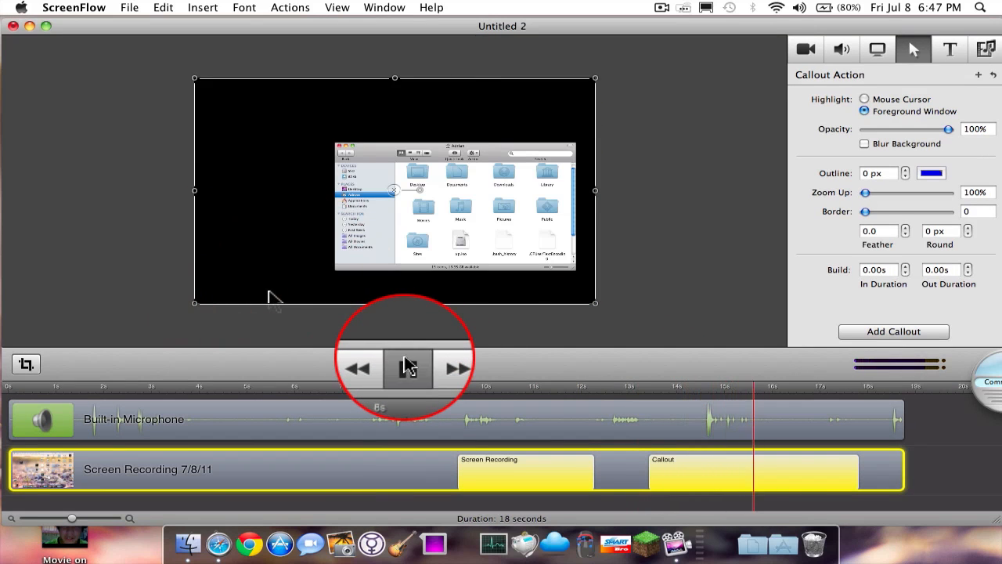
# - Shorten the callout to start at about 15.7 s and play back that section
pyautogui.click(724, 489)
pyautogui.moveTo(724, 490); pyautogui.dragTo(753, 475)
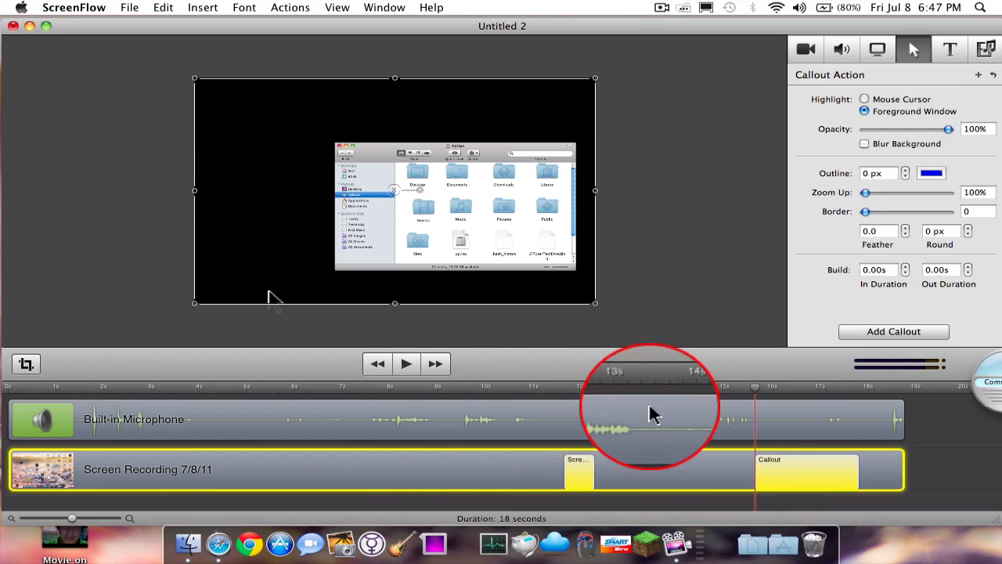
pyautogui.click(736, 390)
pyautogui.click(406, 364)
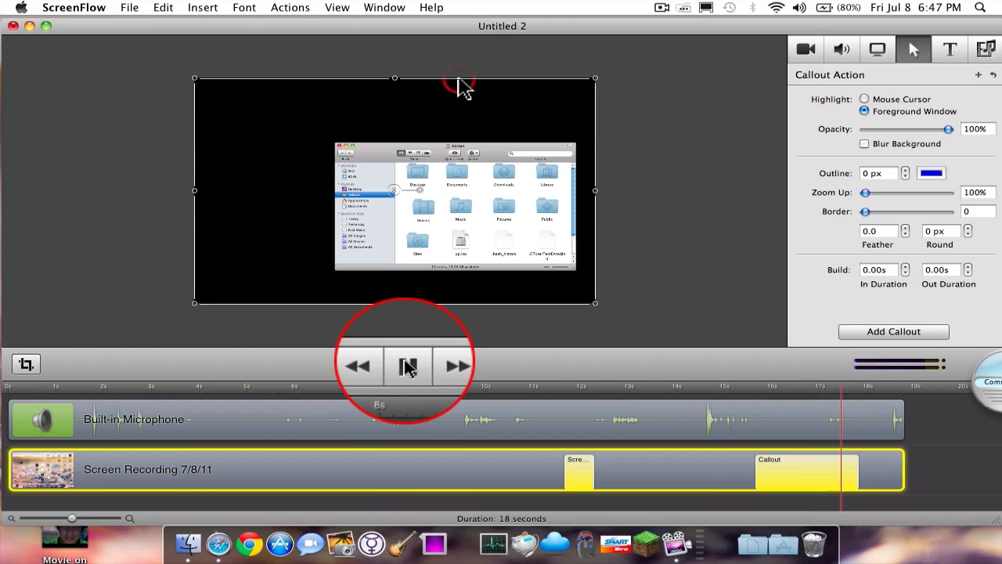
pyautogui.click(408, 366)
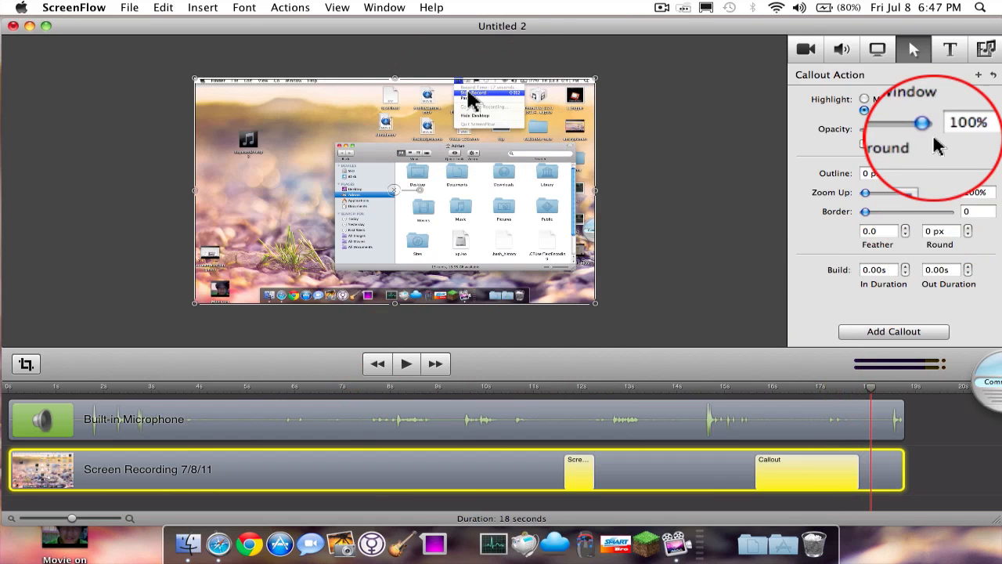
# - Set the callout's opacity to 46% and preview it at its start, about 15.7 s
pyautogui.moveTo(954, 129); pyautogui.dragTo(904, 129)
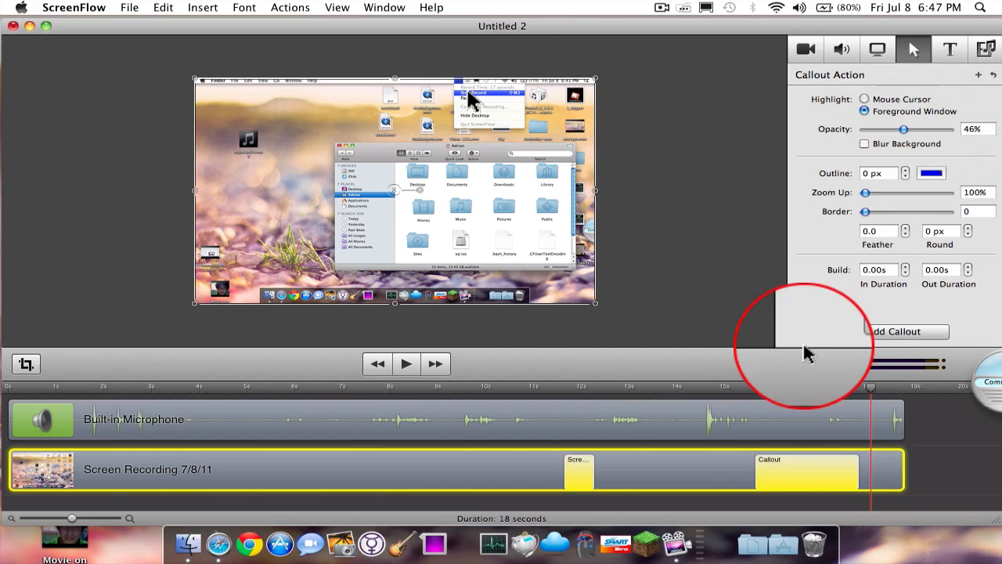
pyautogui.click(756, 392)
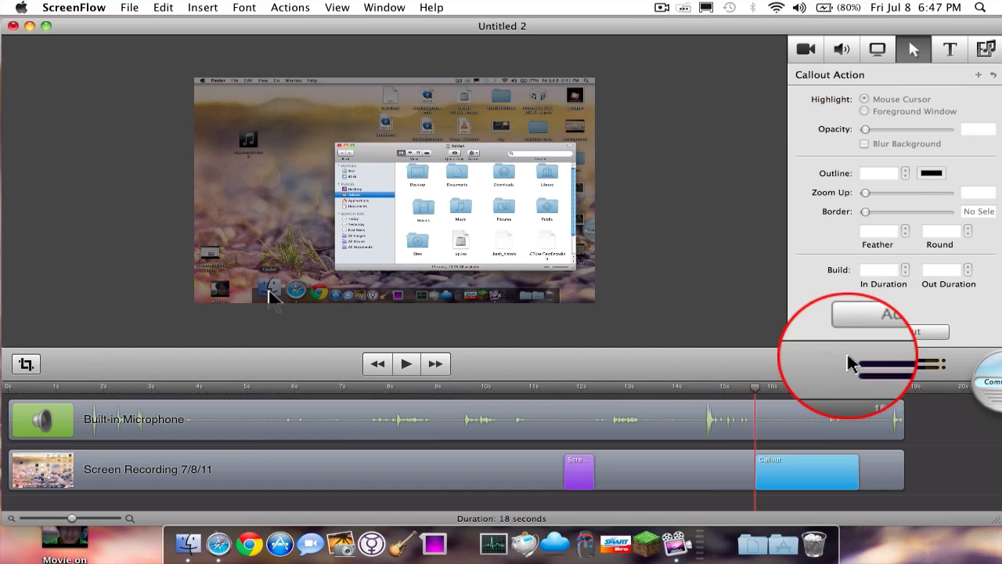
pyautogui.click(787, 477)
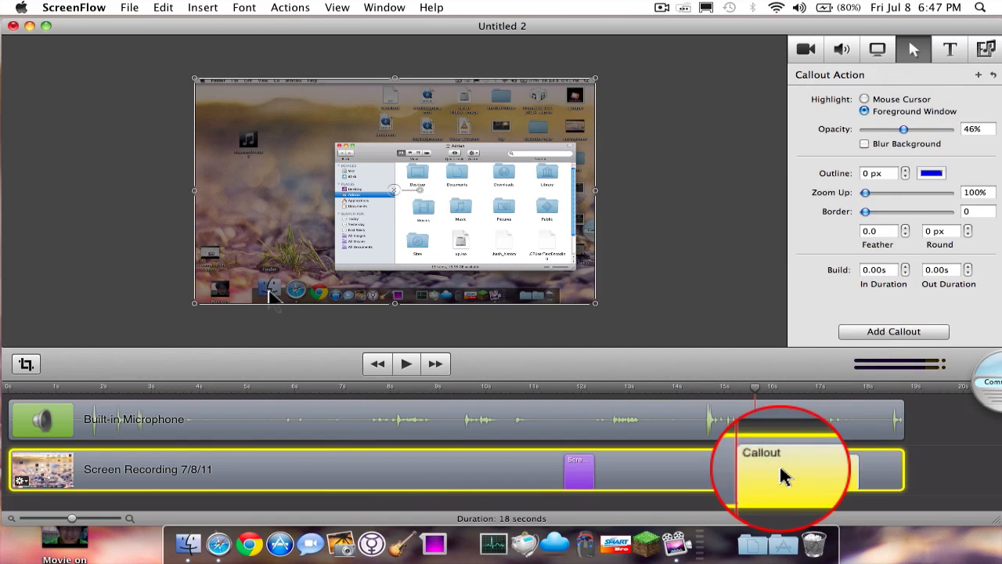
pyautogui.click(906, 149)
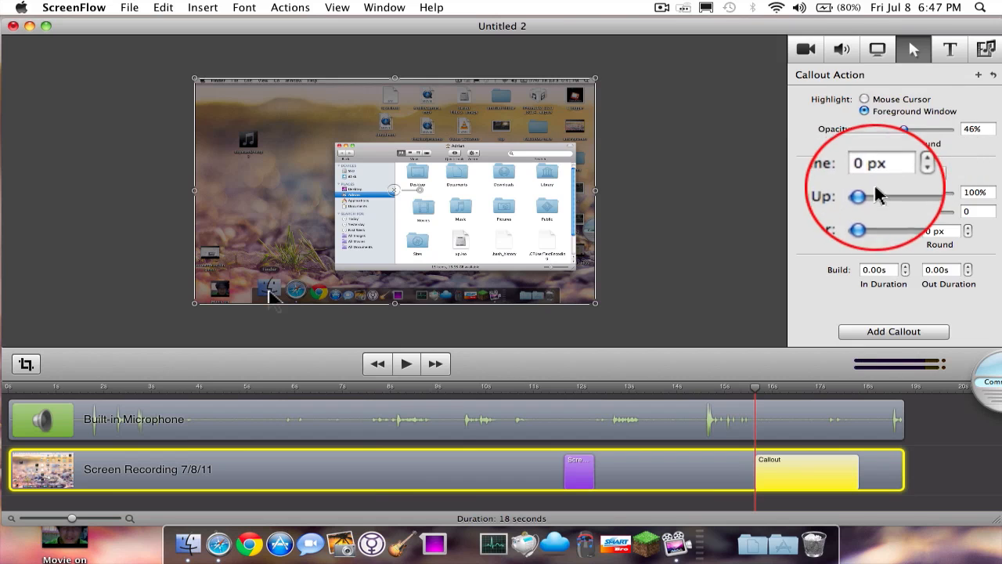
# - Give the callout a 10 px red outline and switch its highlight to Mouse Cursor
pyautogui.click(872, 185)
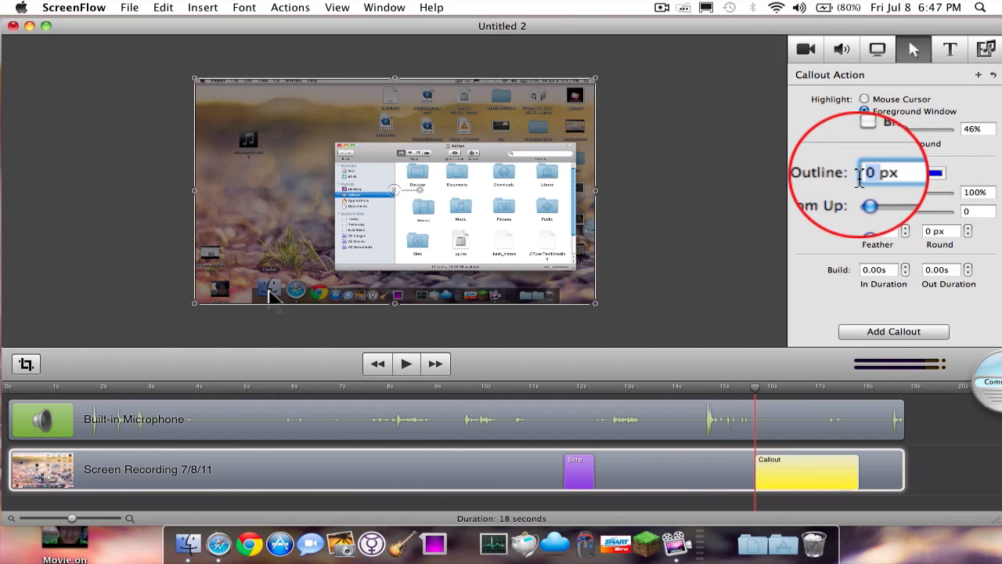
pyautogui.write('10')
pyautogui.press('Return')
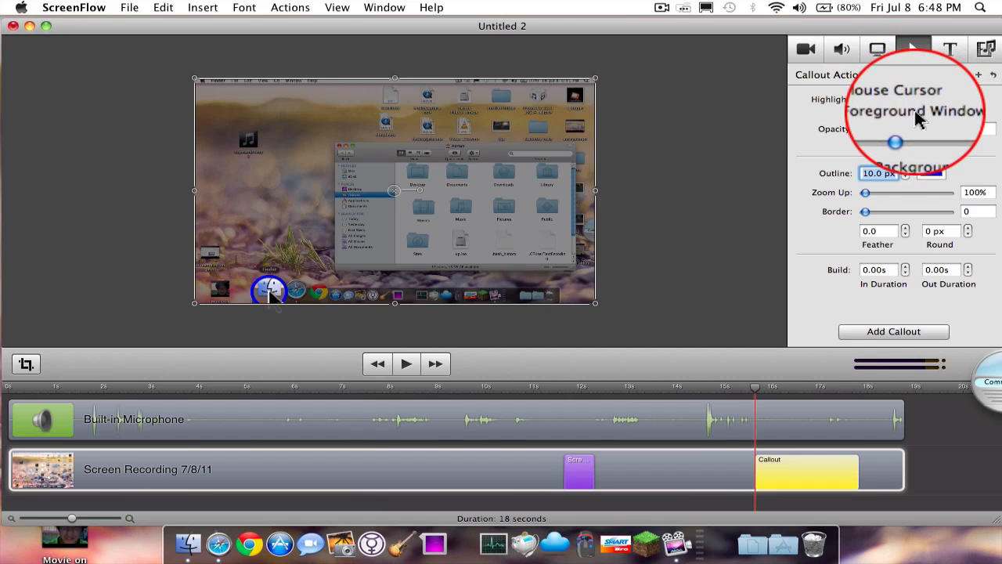
pyautogui.click(932, 176)
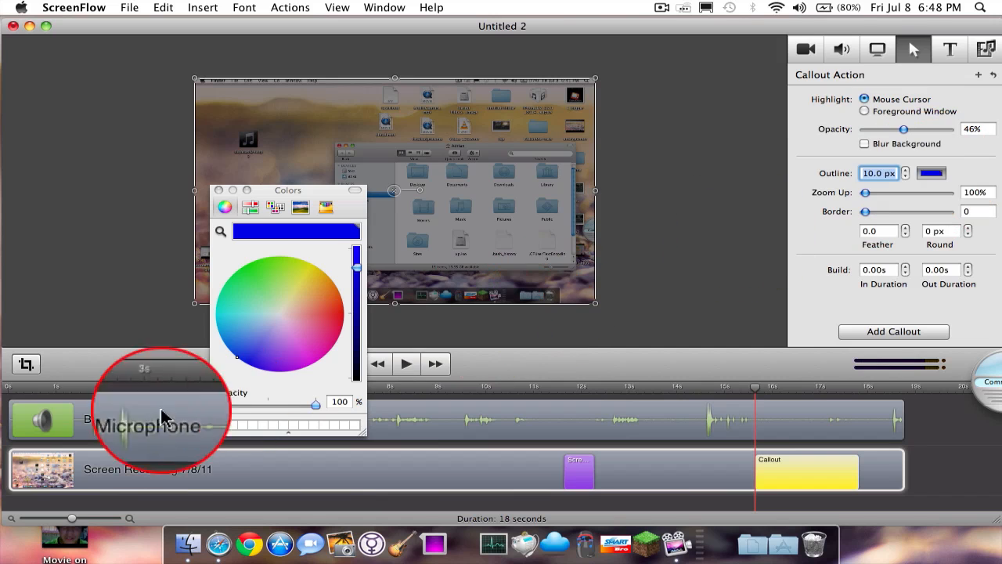
pyautogui.moveTo(272, 317); pyautogui.dragTo(353, 324)
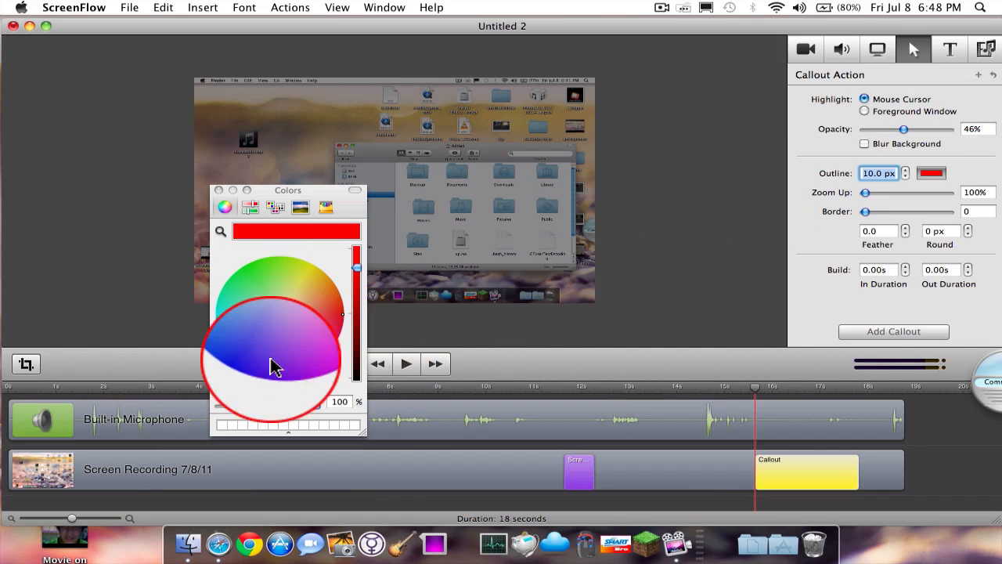
pyautogui.click(218, 192)
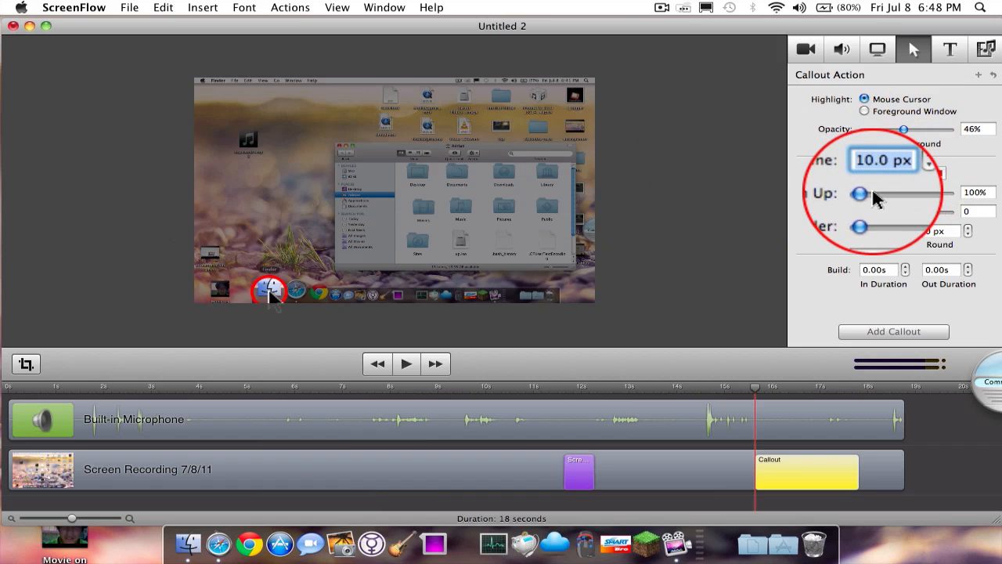
# - Set the callout's Zoom Up to 279% and play back the magnified pointer highlight
pyautogui.moveTo(867, 198); pyautogui.dragTo(904, 196)
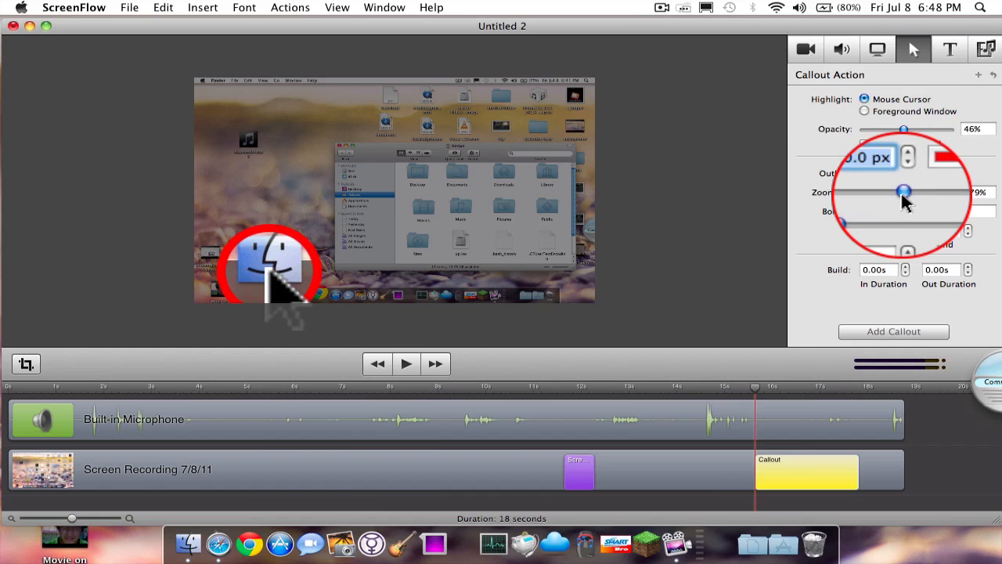
pyautogui.click(399, 366)
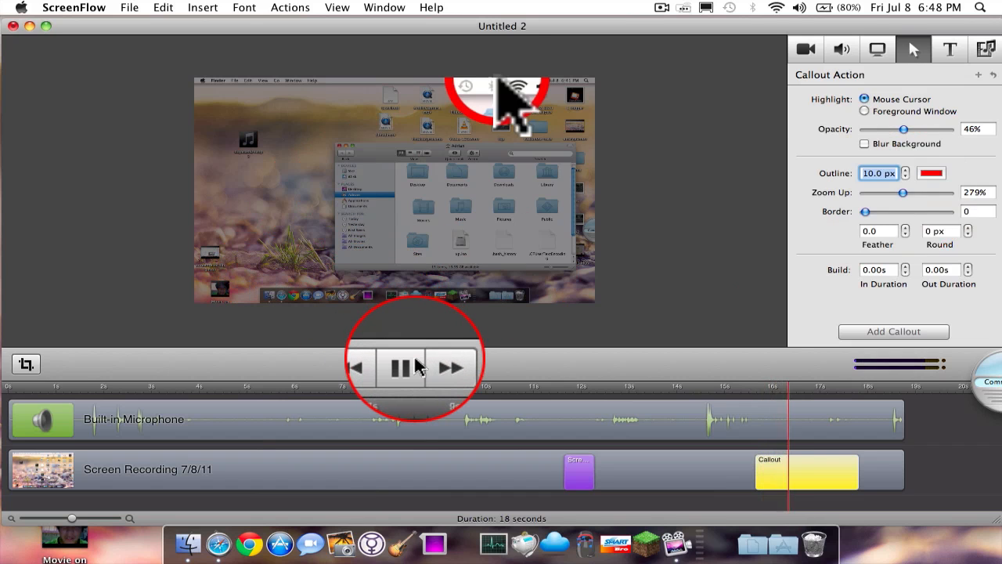
pyautogui.click(419, 366)
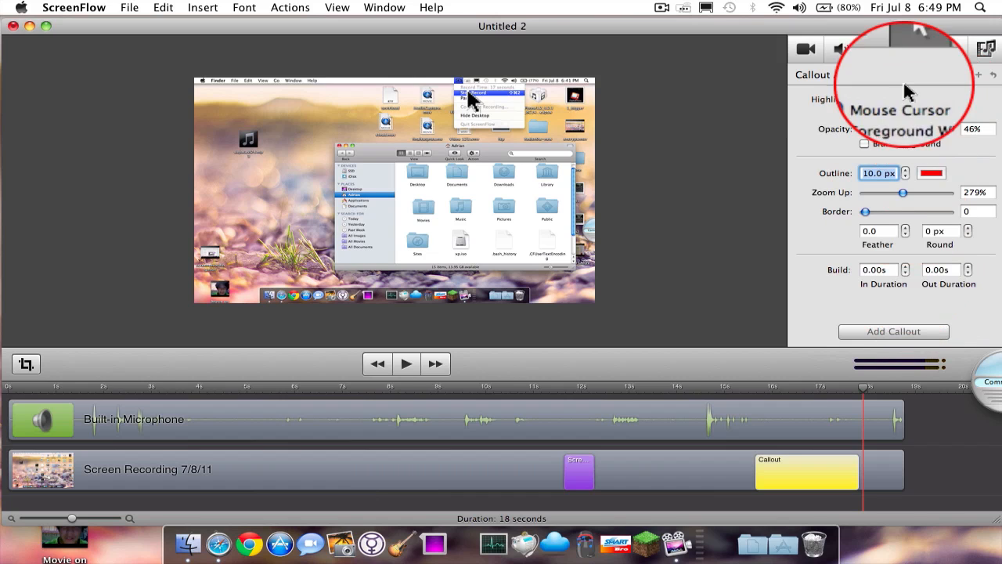
# - Return to the screen recording properties
pyautogui.click(885, 61)
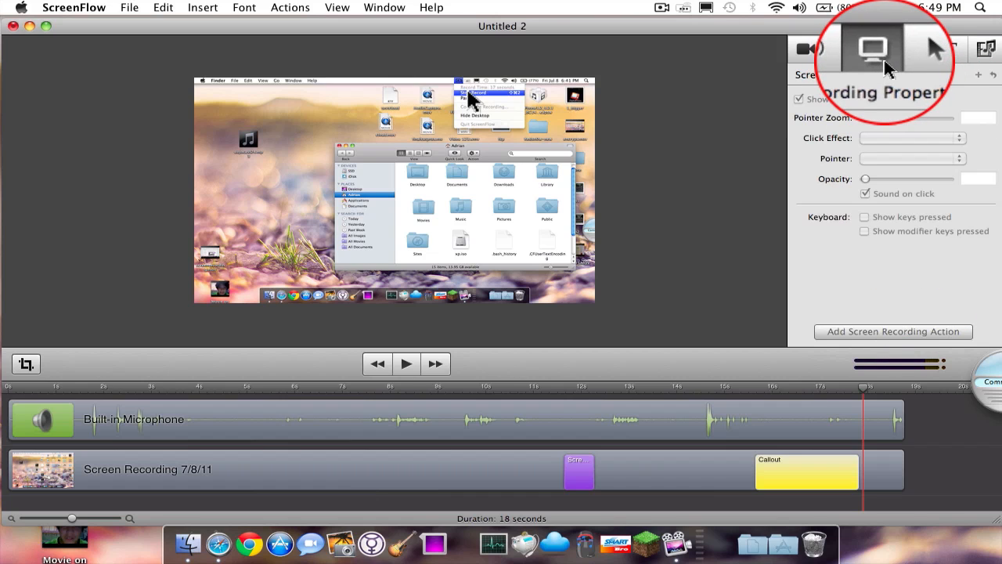